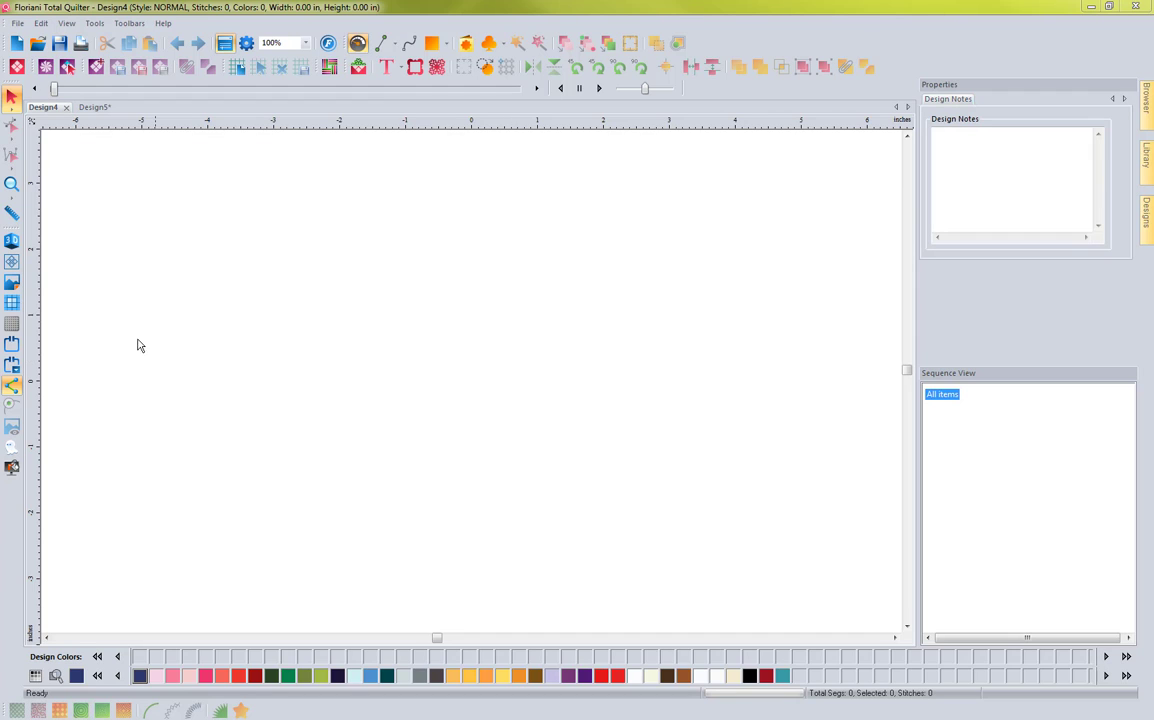
Load the Magic Block image Birds in the Air.jpg from the QF Magic Blocks folder as the backdrop
left_click(12, 284)
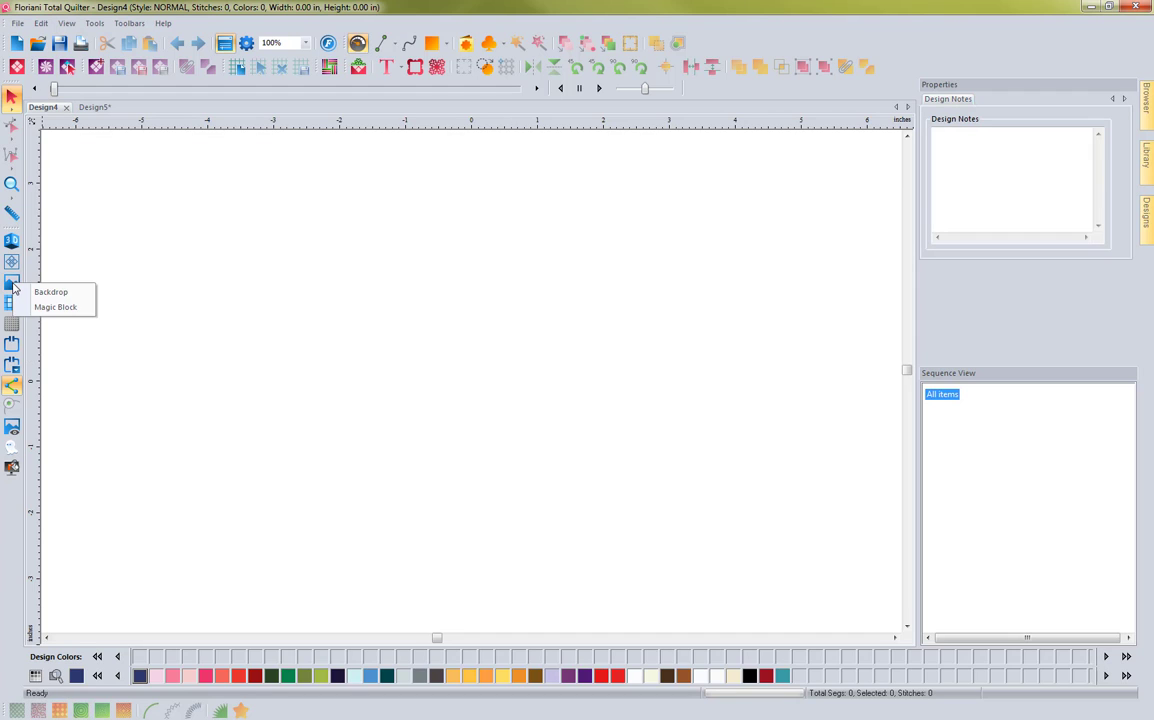
left_click(55, 307)
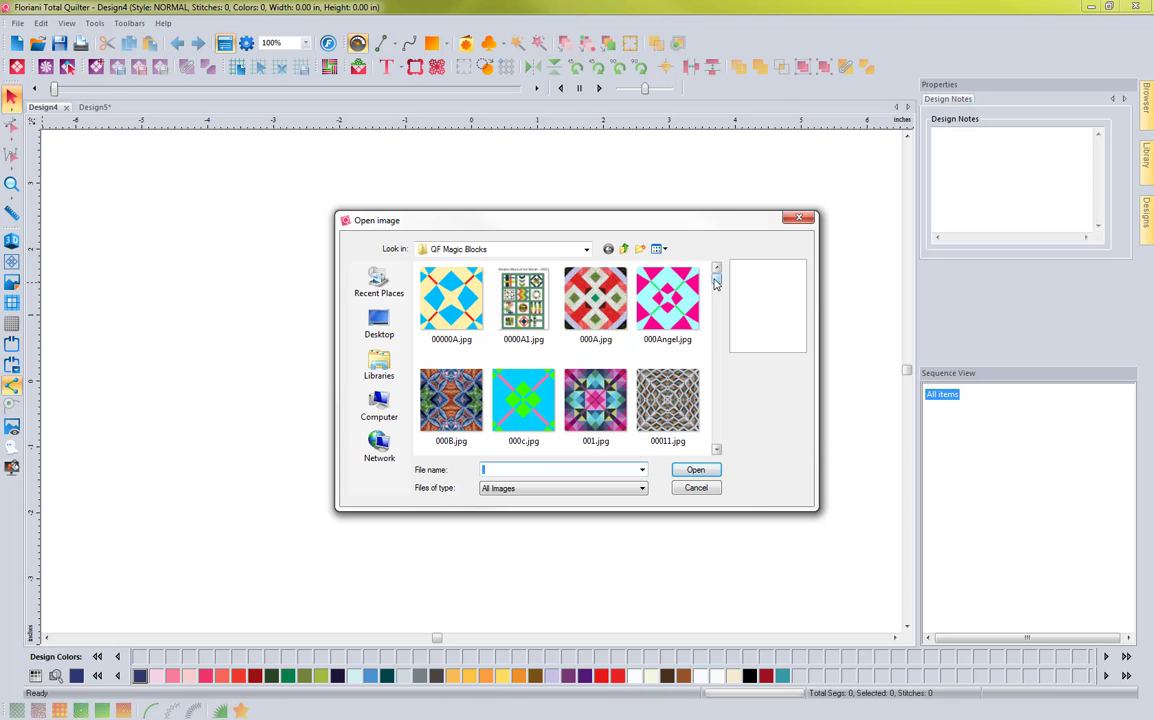
scroll(715, 283, "down", 2)
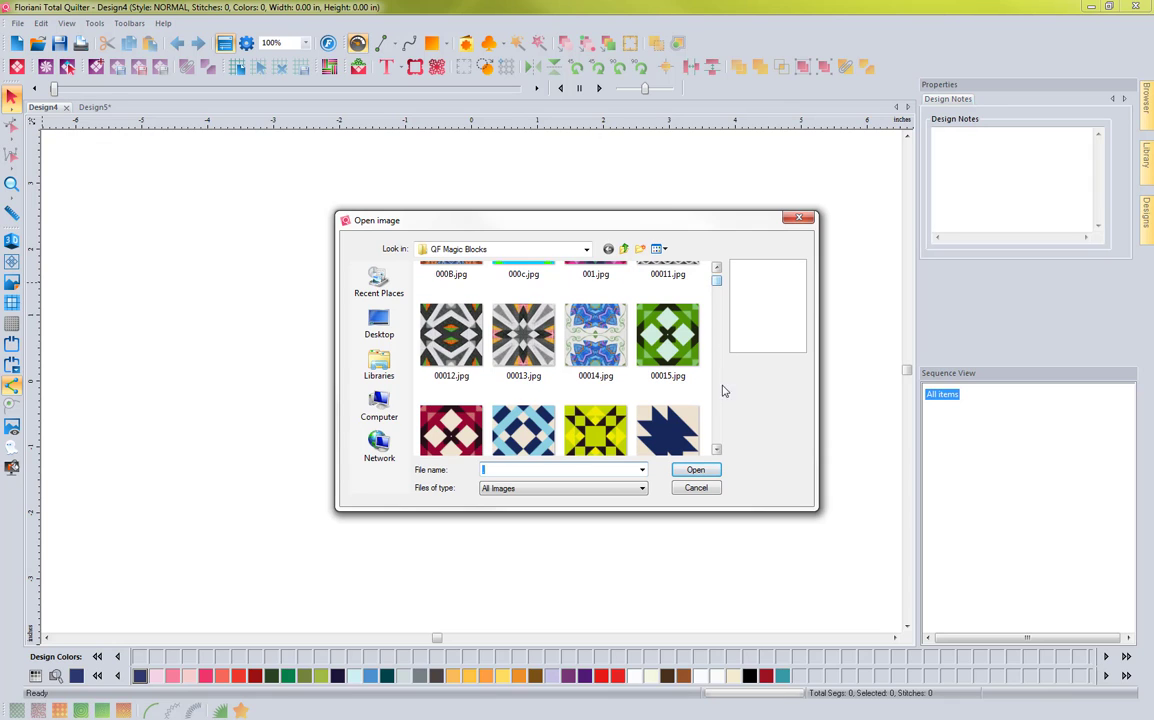
left_click(716, 450)
left_click(716, 450)
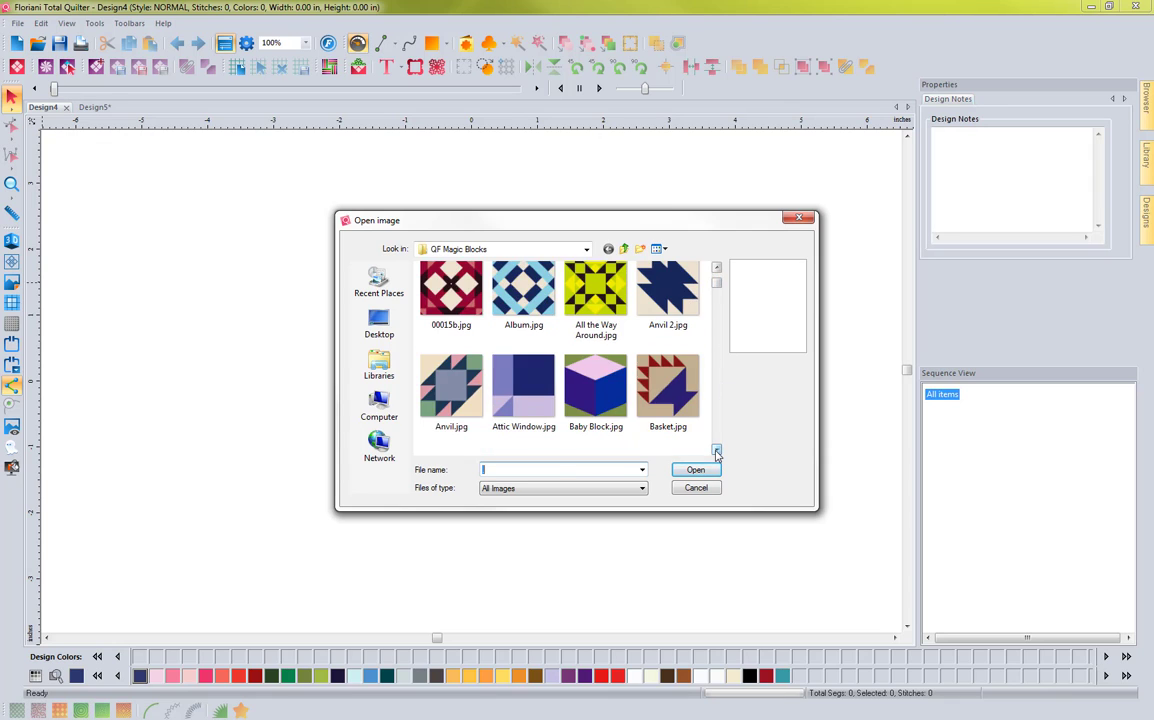
left_click(716, 450)
left_click(716, 450)
left_click(716, 450)
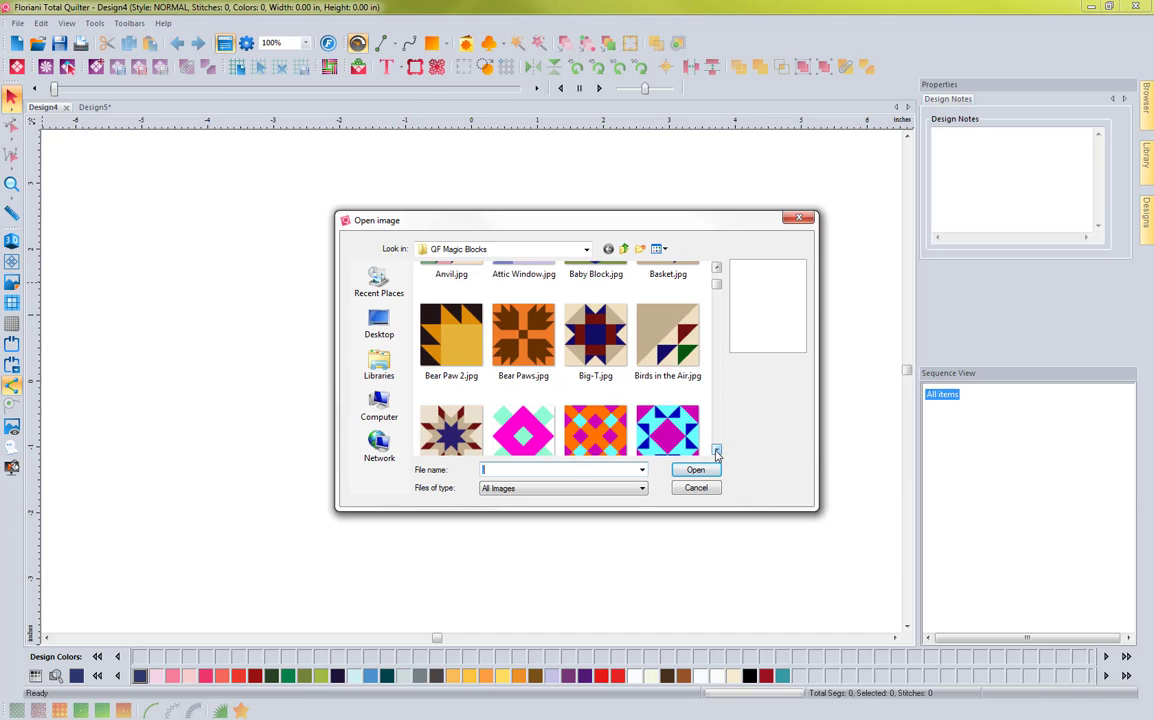
left_click(667, 335)
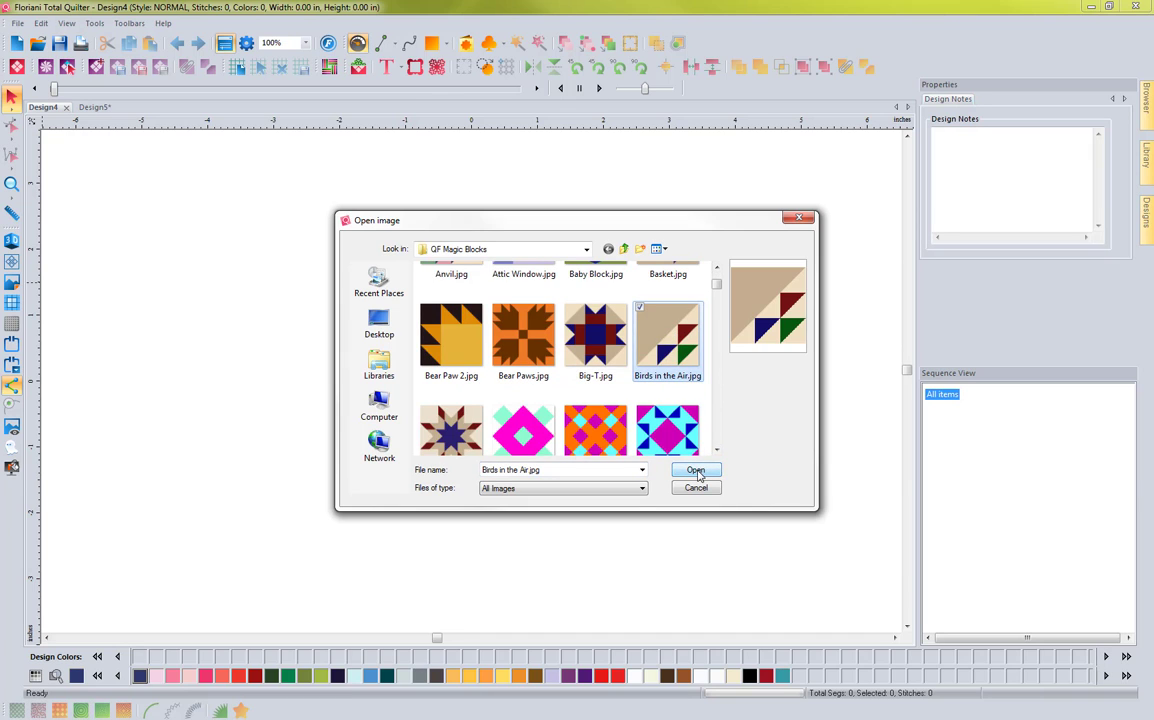
left_click(696, 471)
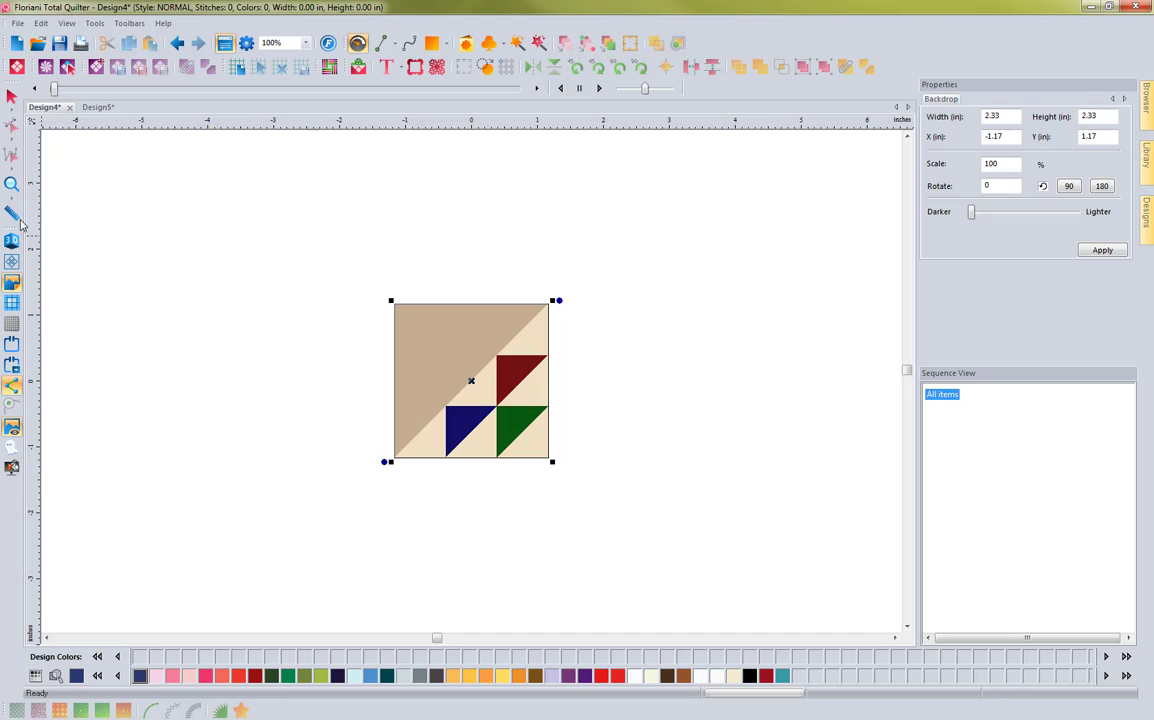
Place two horizontal guidelines on the block, along the top edge of the red triangle and the top edges of the blue and green triangles
double_click(13, 187)
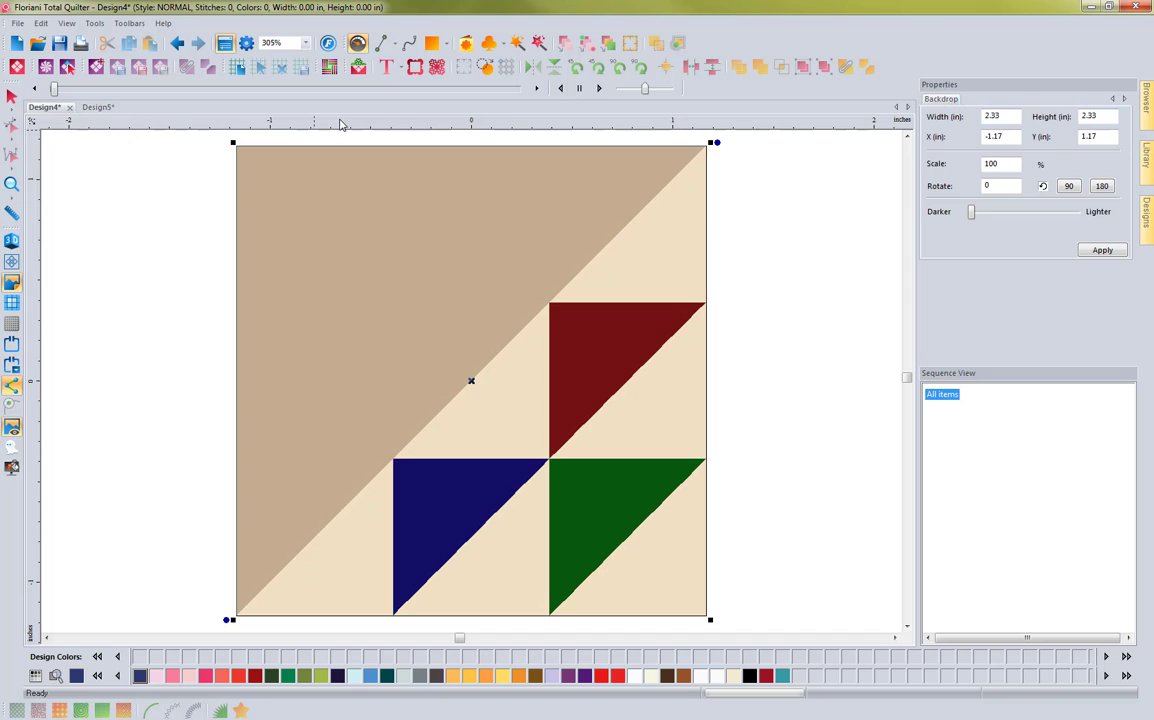
mouse_move(340, 130)
left_mouse_down()
mouse_move(340, 170)
mouse_move(319, 121)
left_mouse_up()
left_click_drag(437, 287, 437, 303)
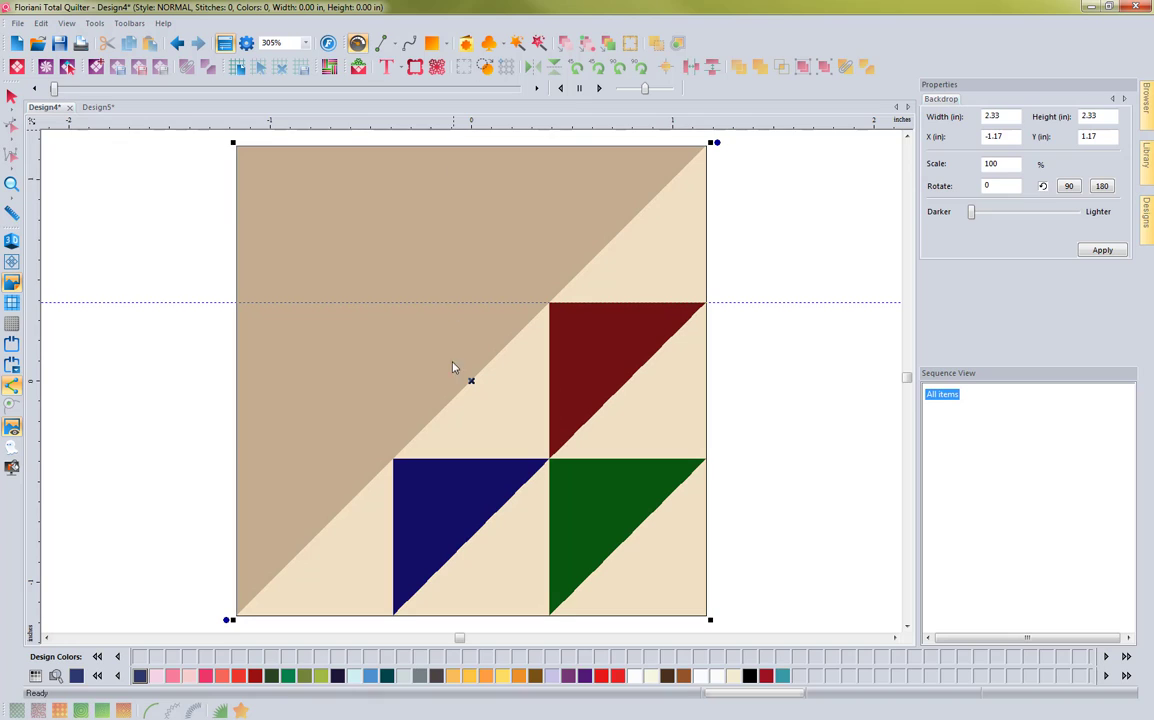
left_click_drag(452, 430, 448, 463)
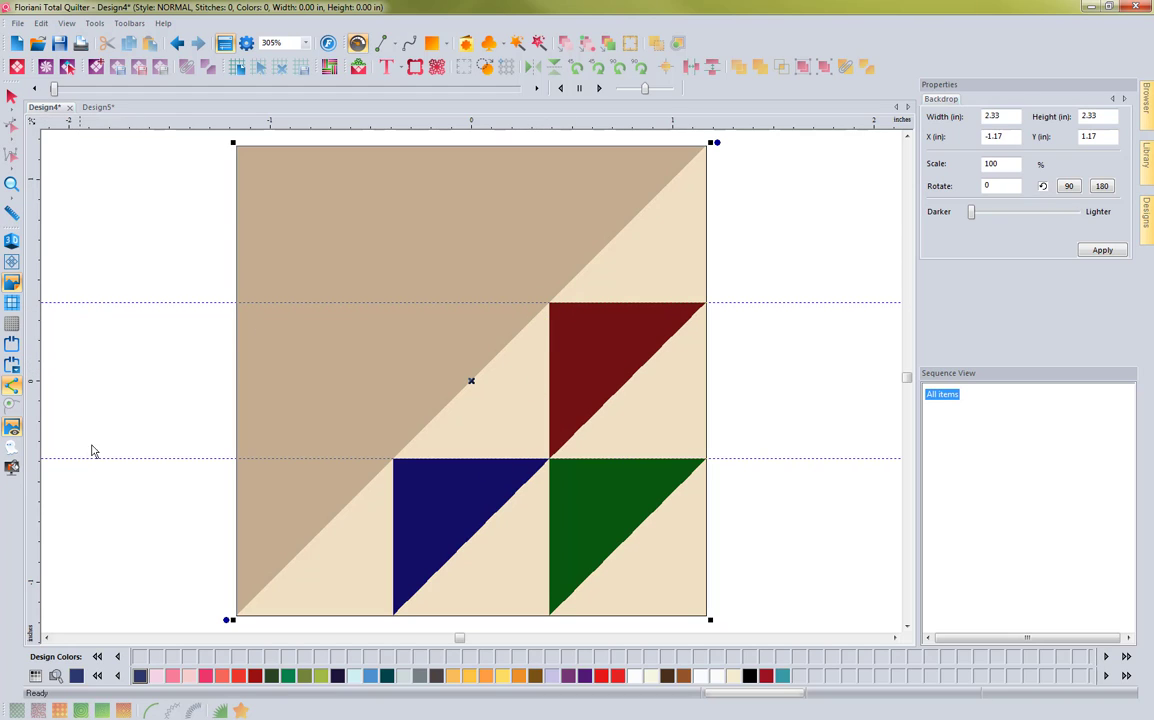
Place four vertical guidelines, at the block's two outer sides and the left edges of the blue and green triangles
left_click_drag(35, 386, 393, 513)
left_click_drag(35, 425, 550, 438)
left_click_drag(32, 300, 239, 366)
left_click_drag(33, 378, 706, 393)
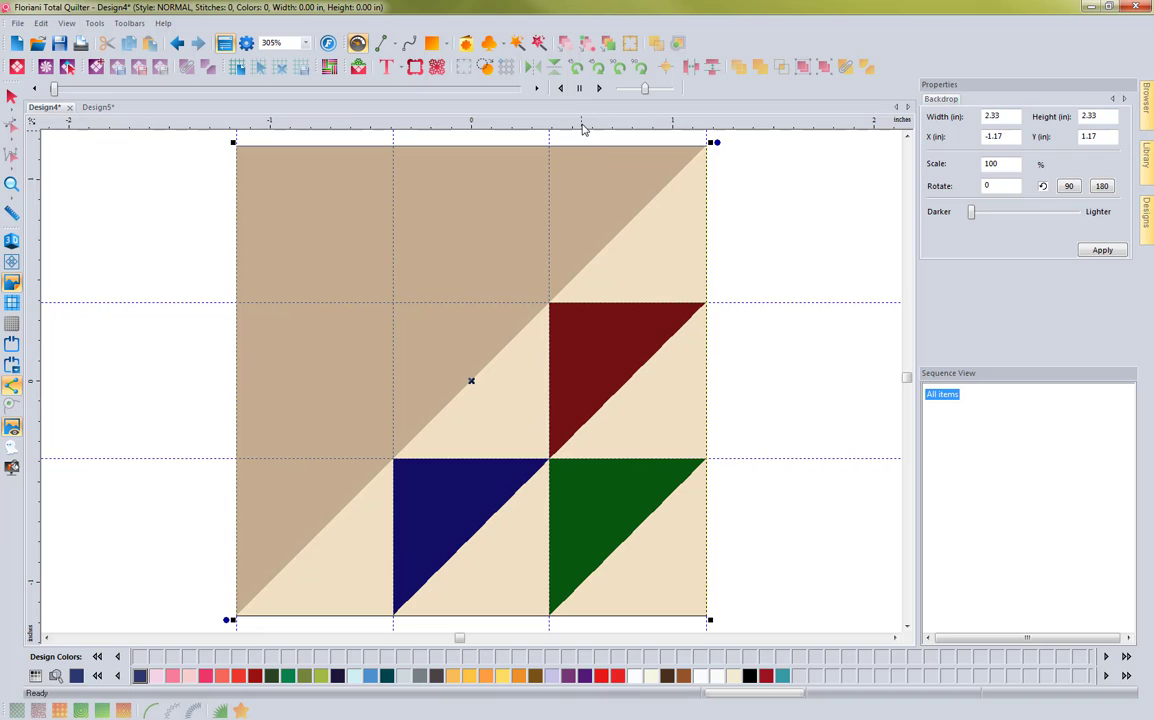
Place horizontal guidelines along the block's top and bottom edges and leave backdrop editing
left_click_drag(584, 128, 585, 146)
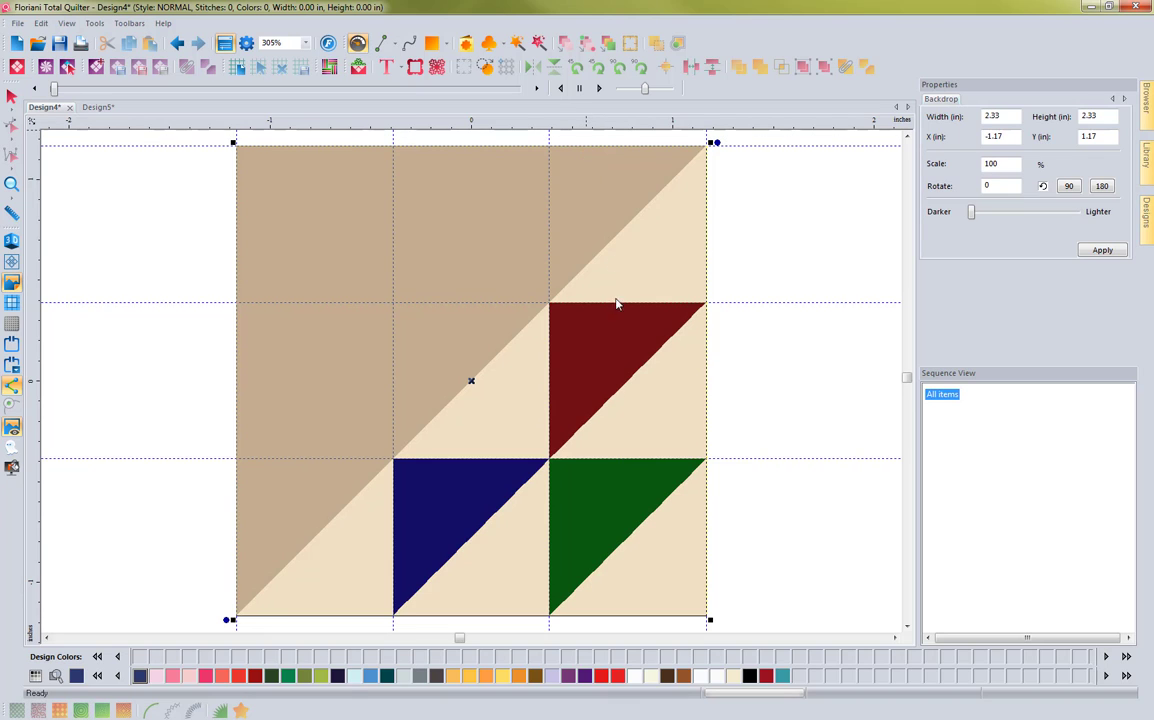
left_click_drag(616, 299, 614, 616)
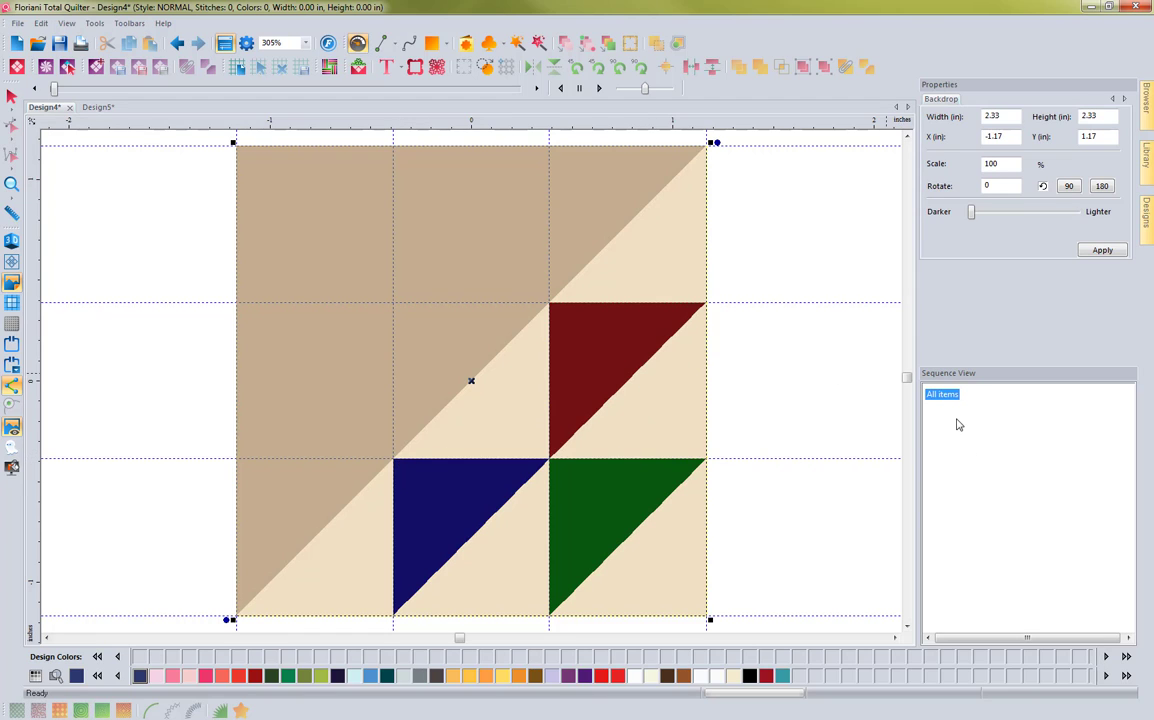
left_click(11, 96)
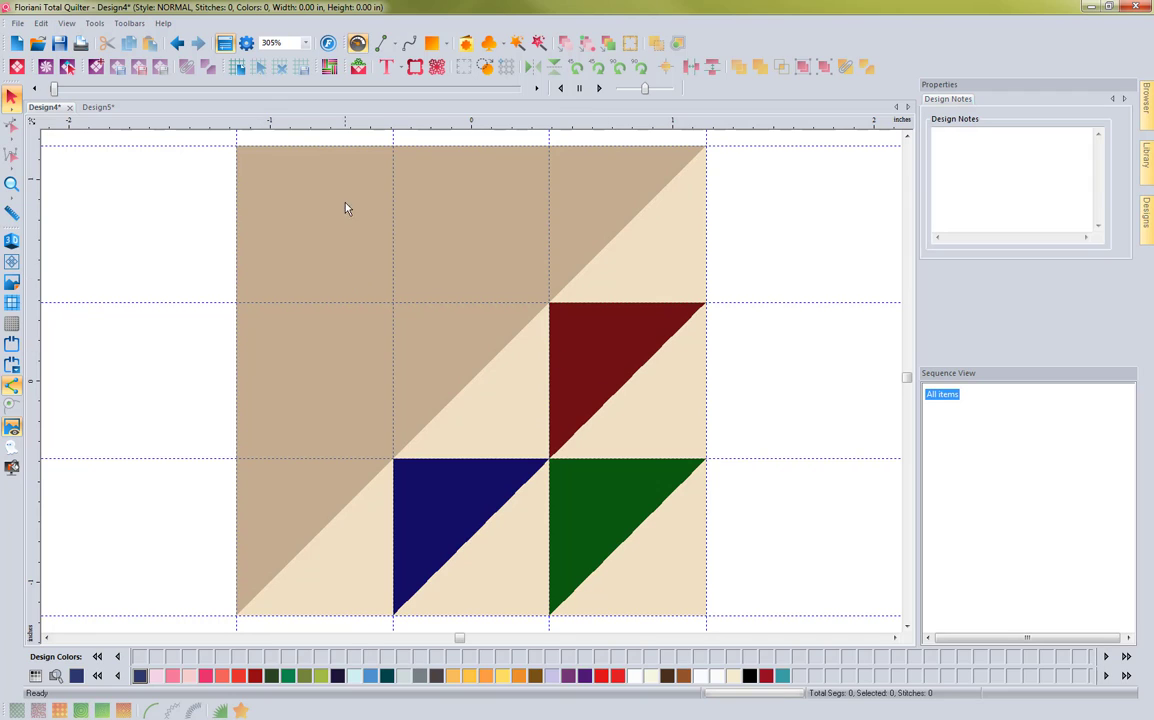
Switch Snap to guidelines off and back on
right_click(364, 127)
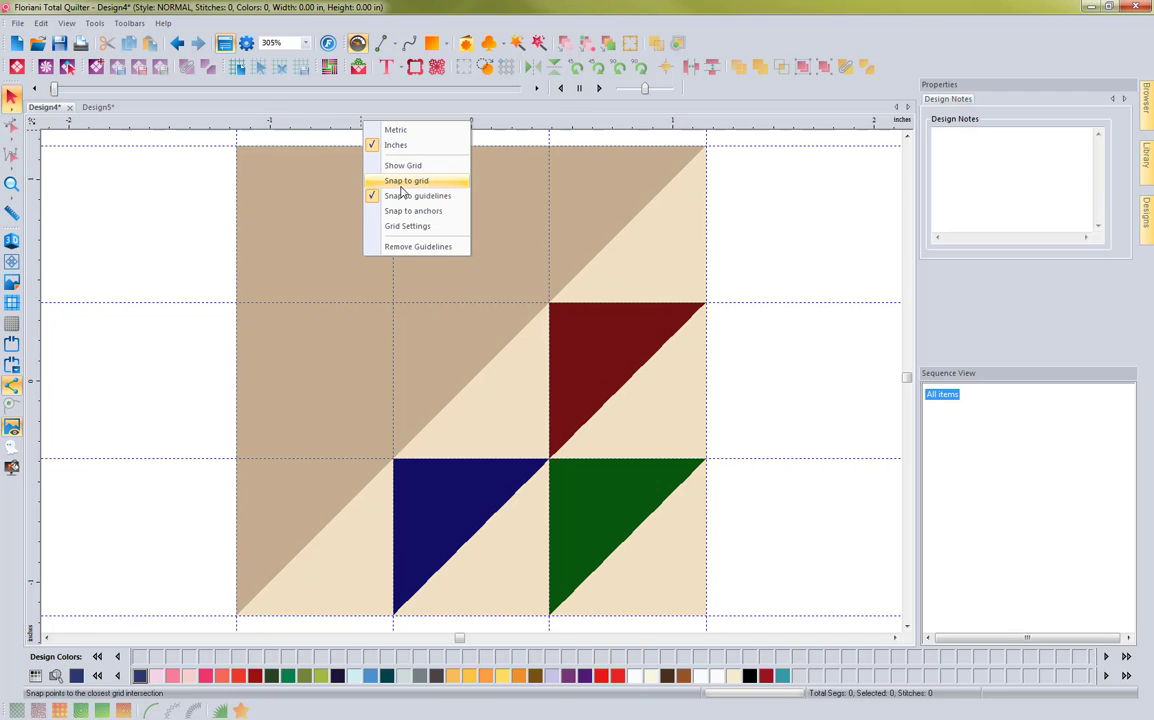
left_click(346, 125)
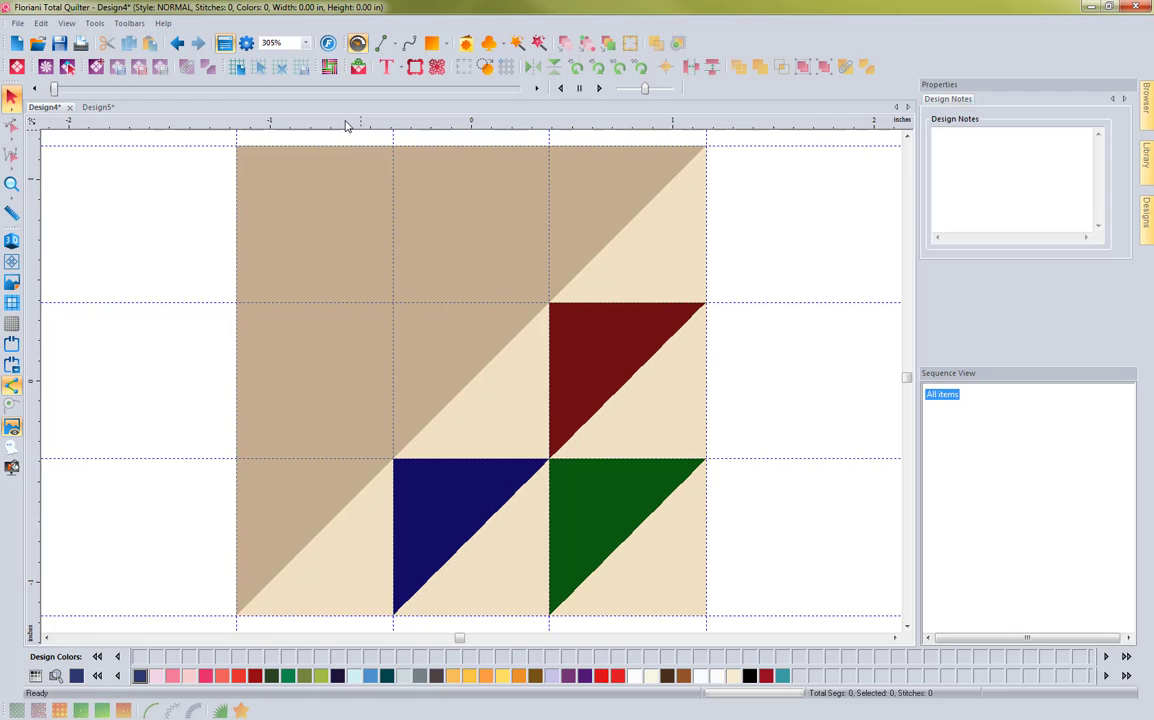
right_click(346, 125)
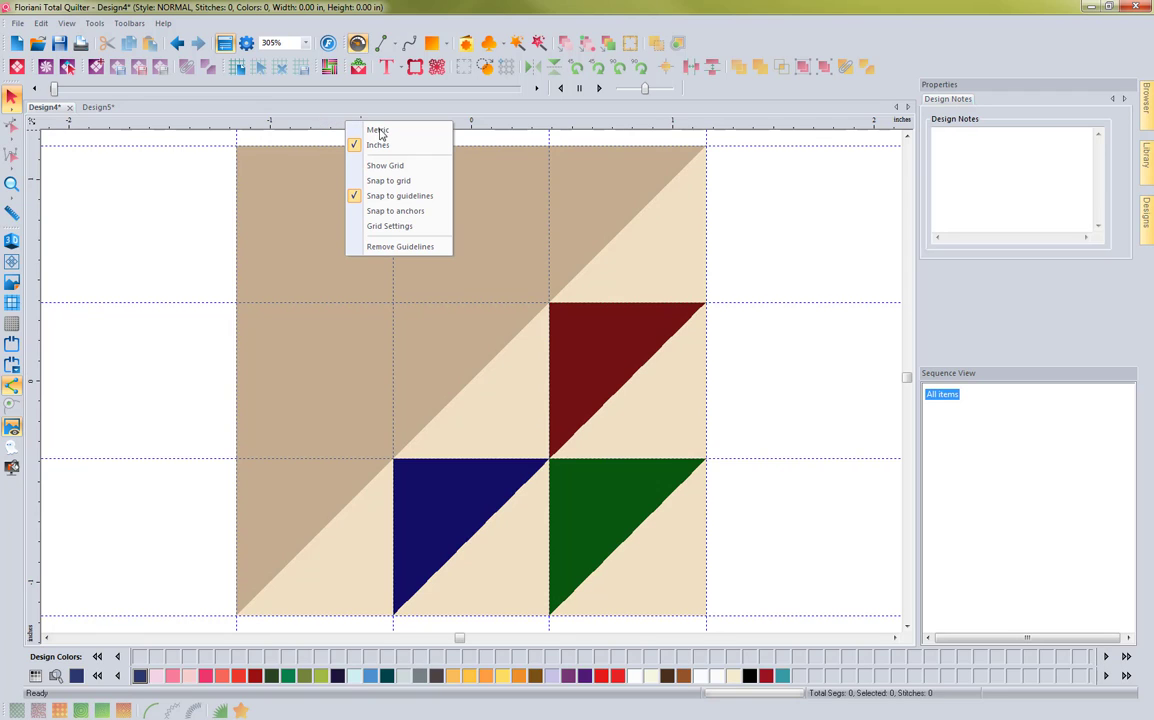
left_click(396, 198)
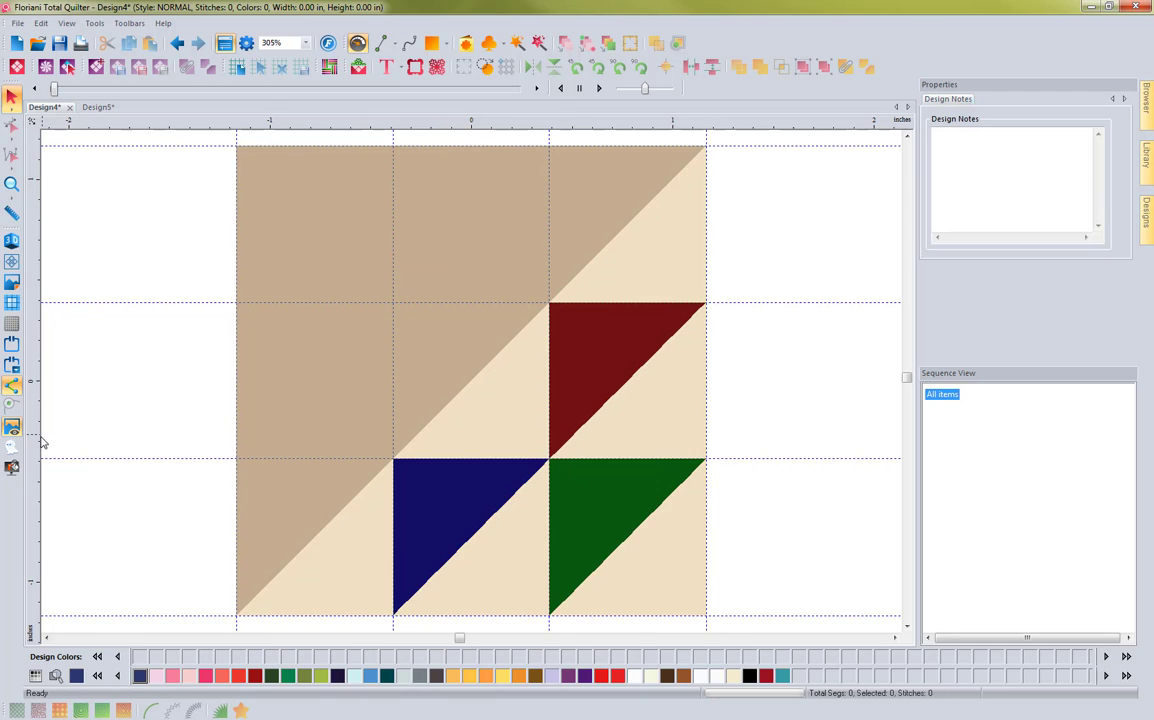
right_click(330, 127)
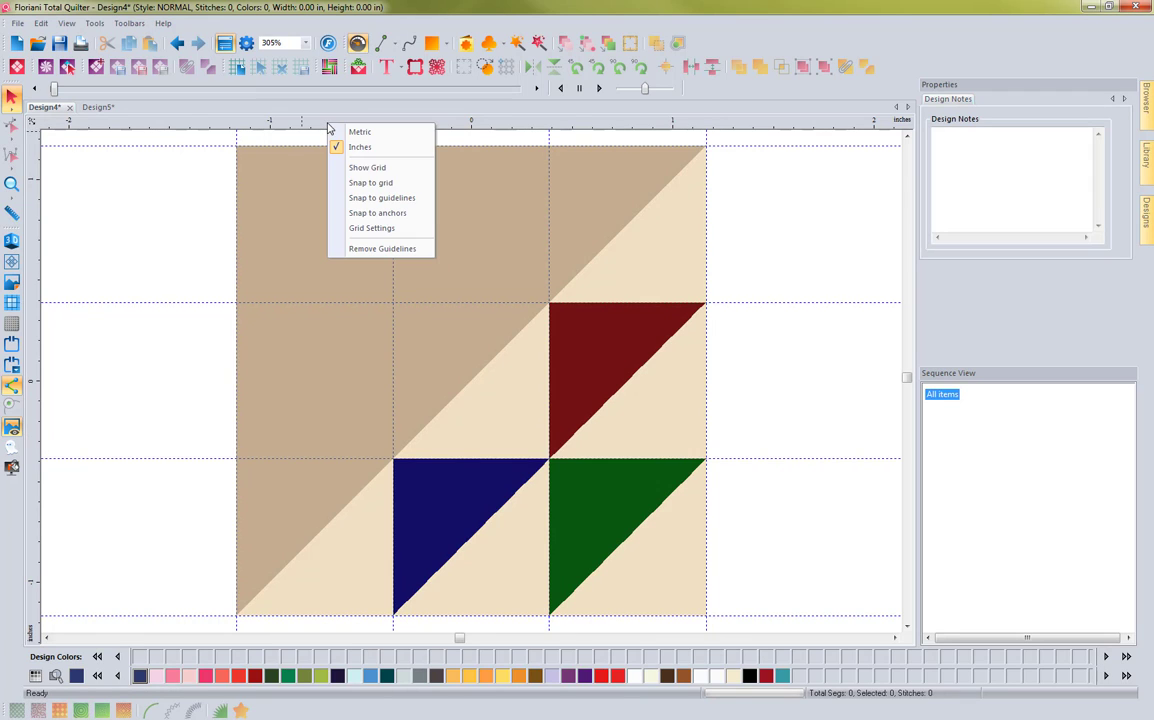
left_click(390, 198)
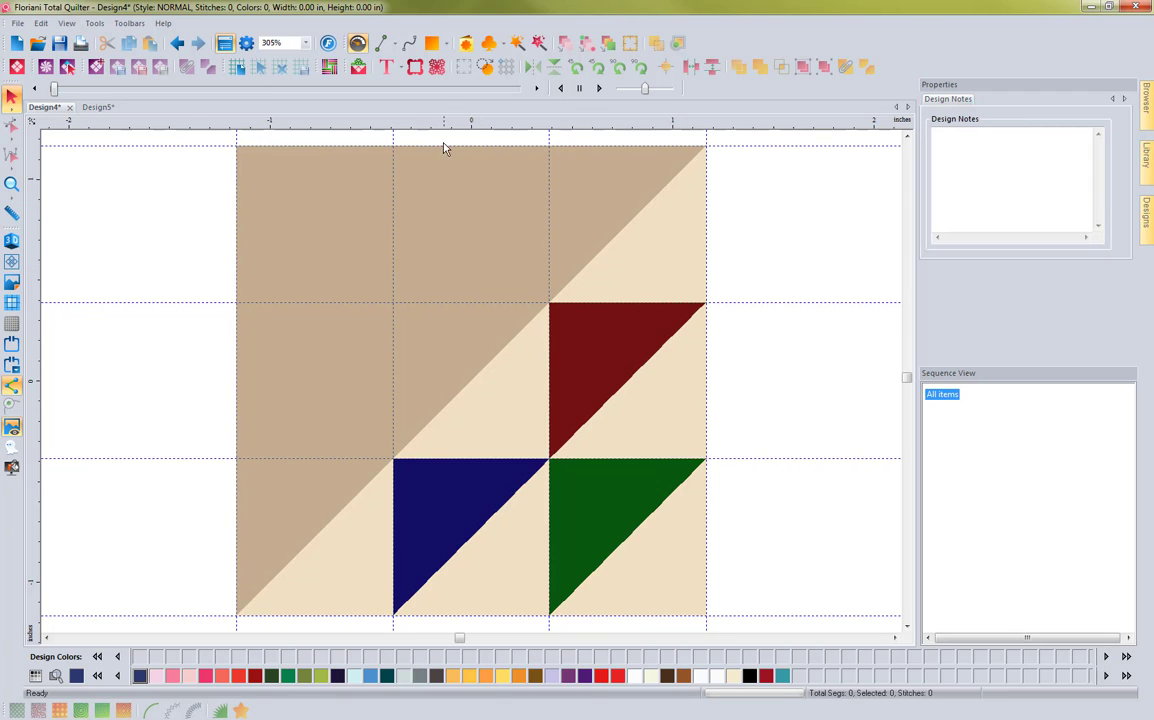
Draw a closed triangular artwork path over the large tan triangle, through the block's upper-right, lower-left and upper-left corners, and deselect it
left_click(384, 43)
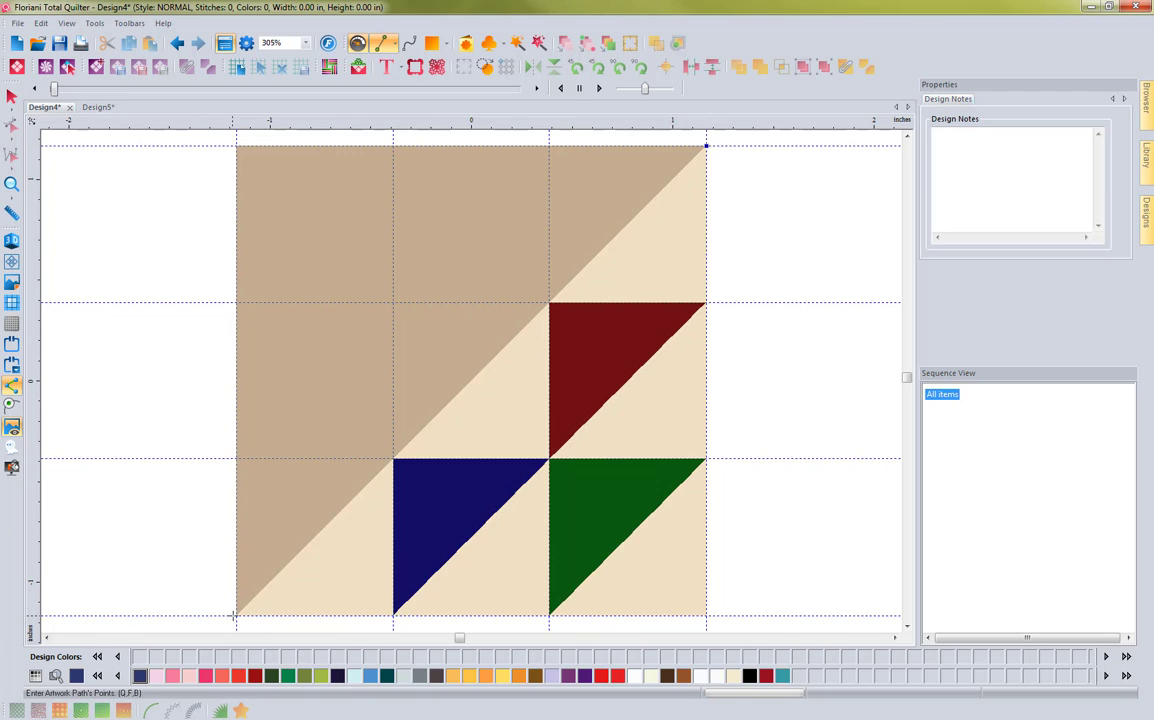
left_click(236, 615)
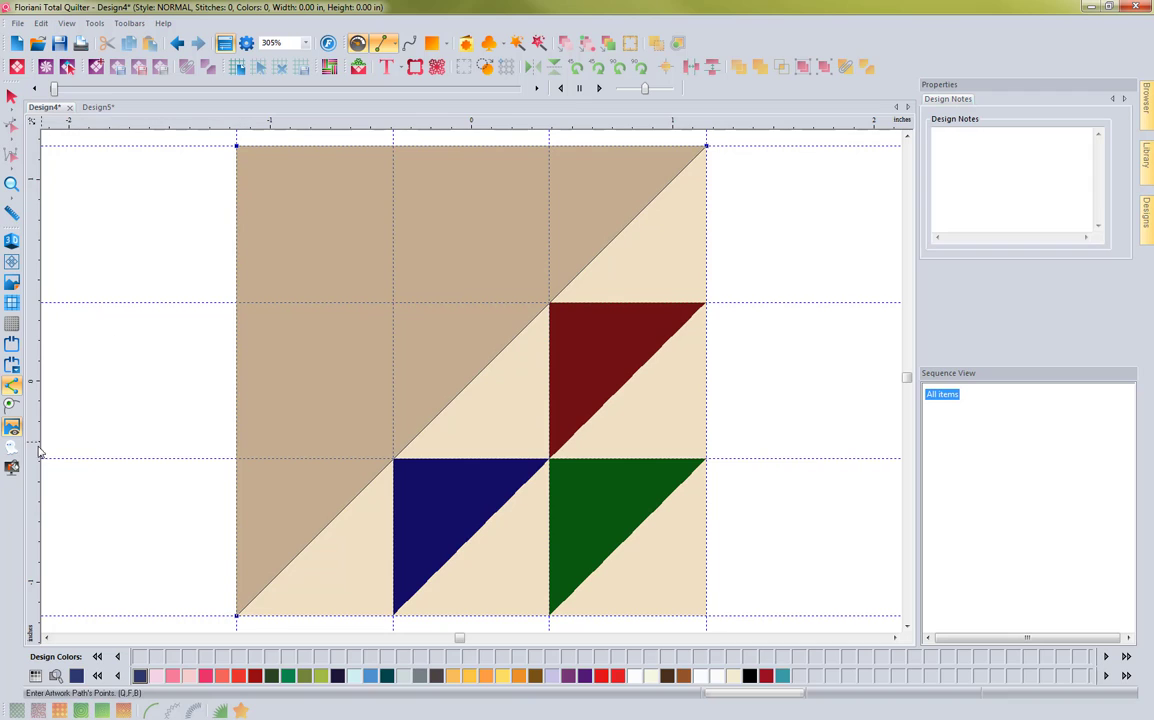
left_click(10, 406)
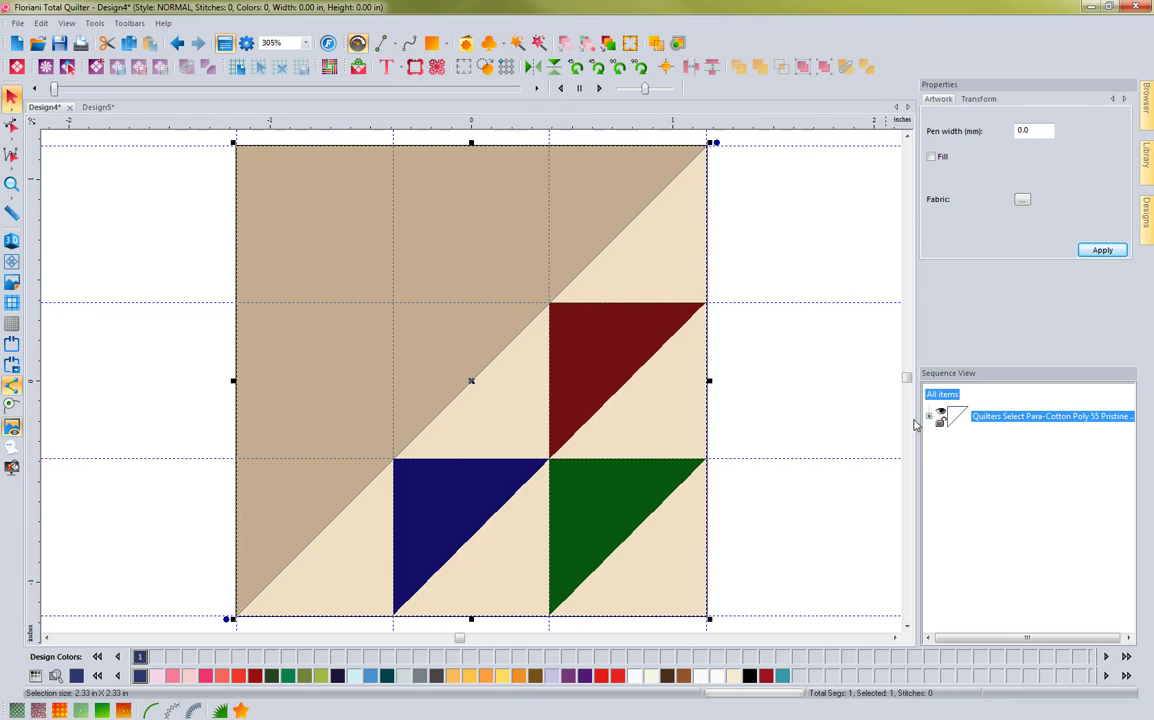
left_click(785, 353)
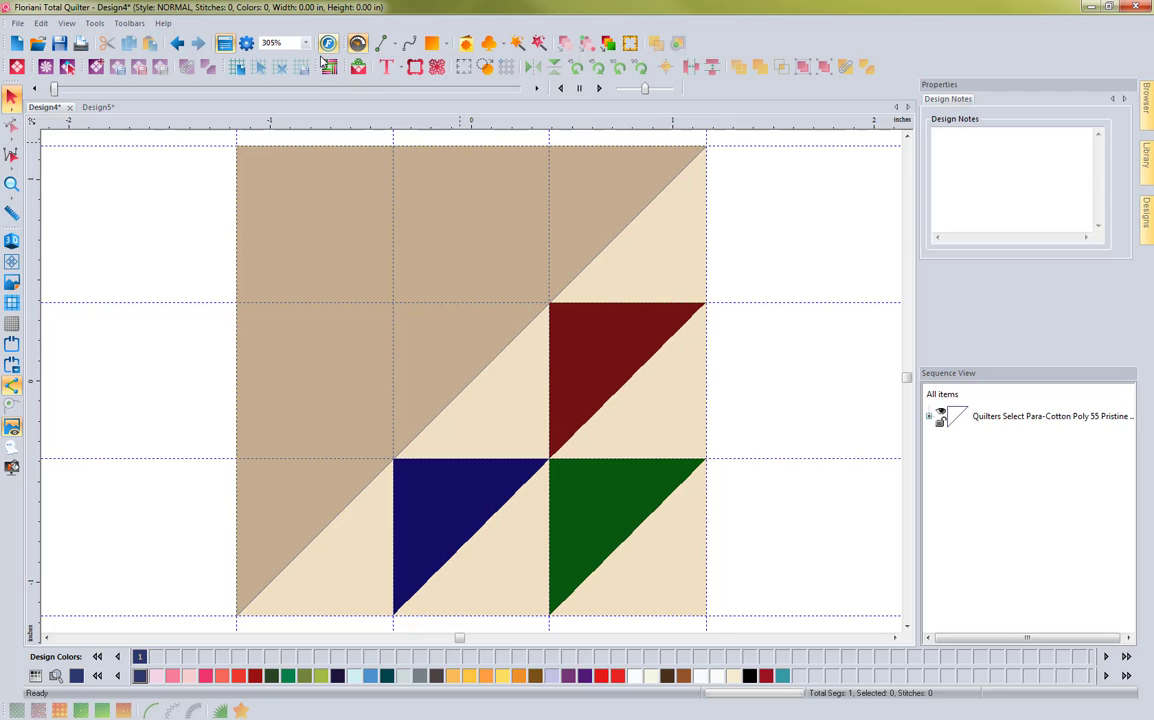
Draw a closed triangular artwork path over the beige triangle directly above the red one, snapping its corners to the guideline intersections
left_click(383, 47)
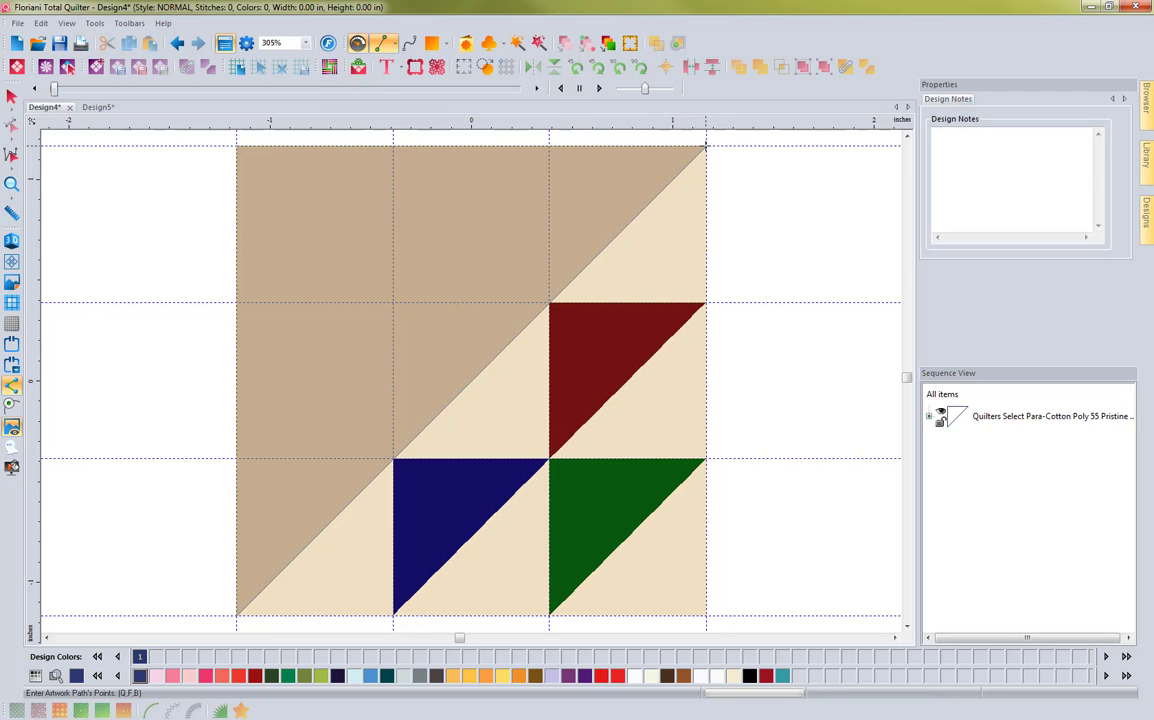
left_click(706, 147)
left_click(551, 300)
left_click(707, 301)
right_click(736, 216)
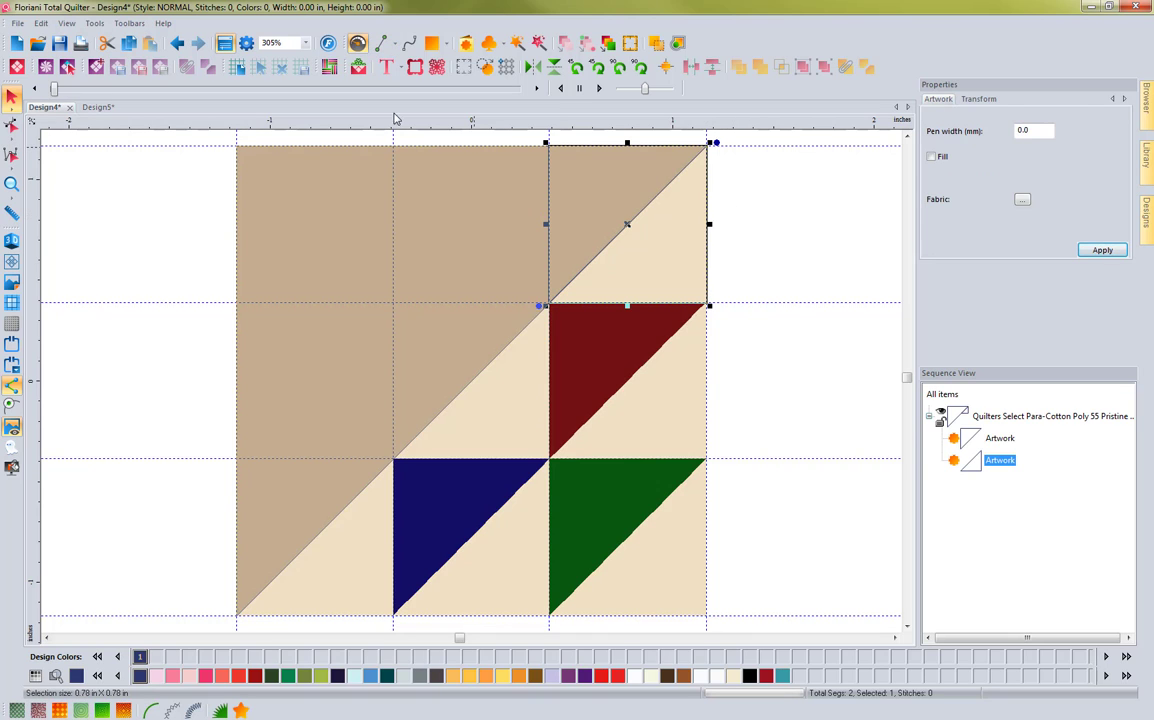
Draw a closed triangular artwork path over the beige triangle directly above the blue one, at the block's center
left_click(381, 44)
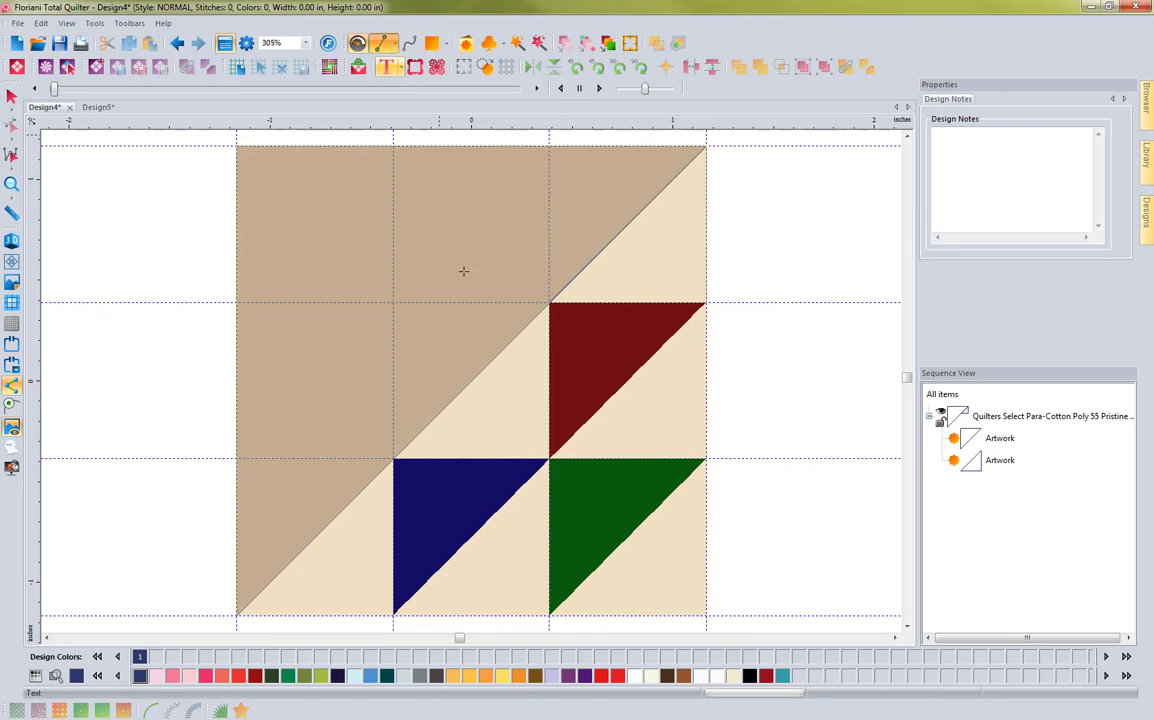
left_click(548, 302)
left_click(393, 459)
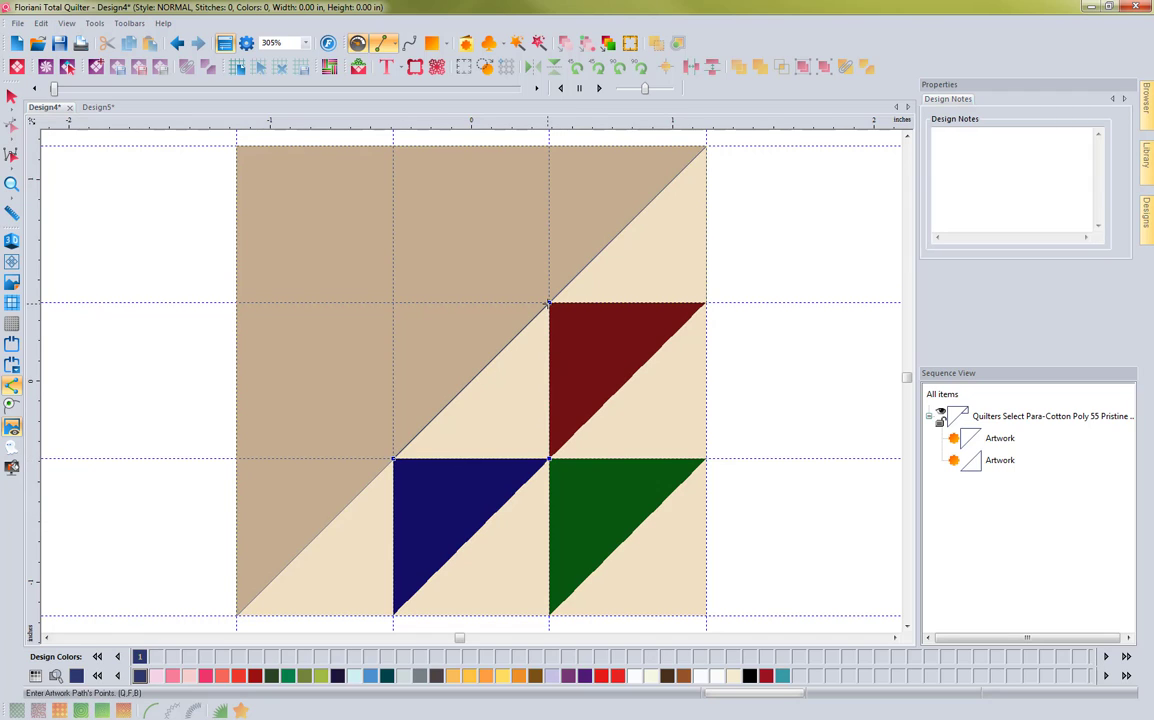
right_click(755, 306)
Draw a closed triangular artwork path over the beige triangle in the block's lower-left corner, beside the blue triangle
left_click(381, 45)
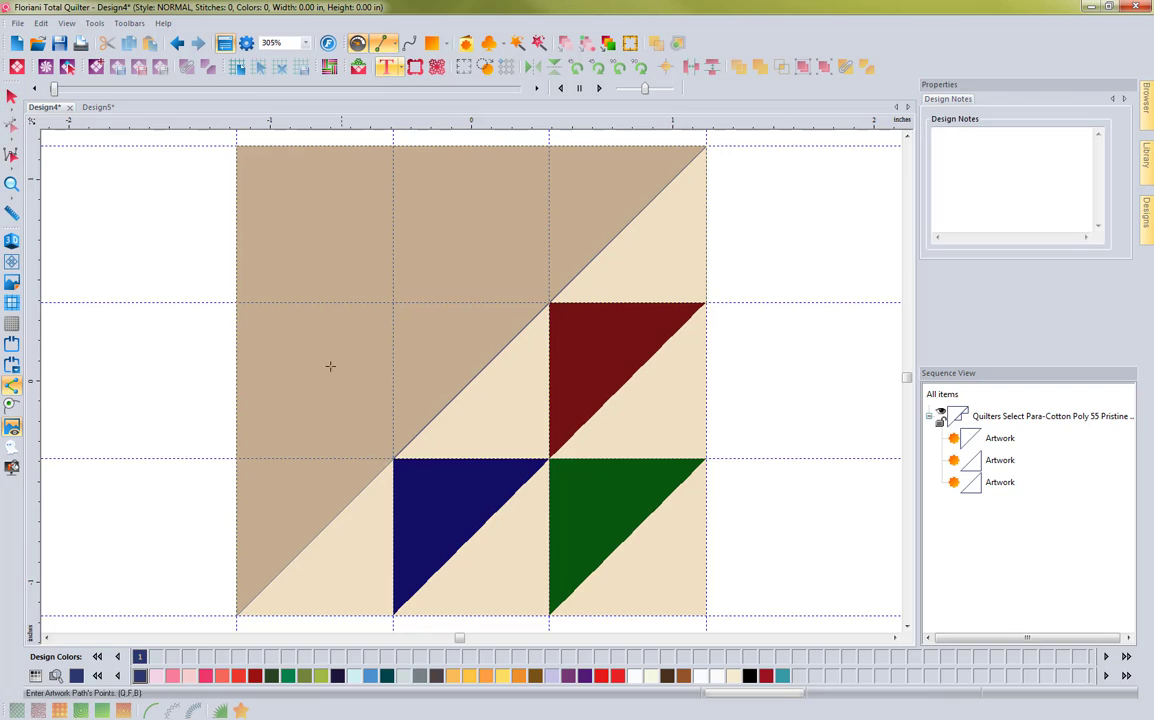
left_click(392, 459)
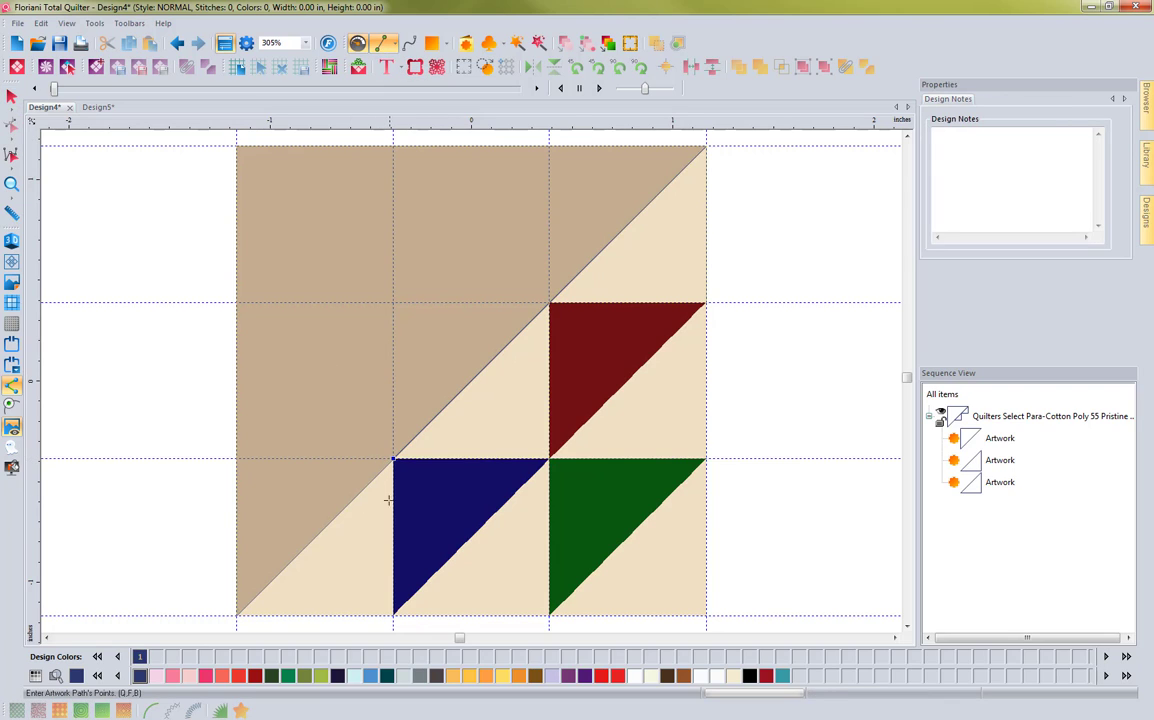
left_click(393, 616)
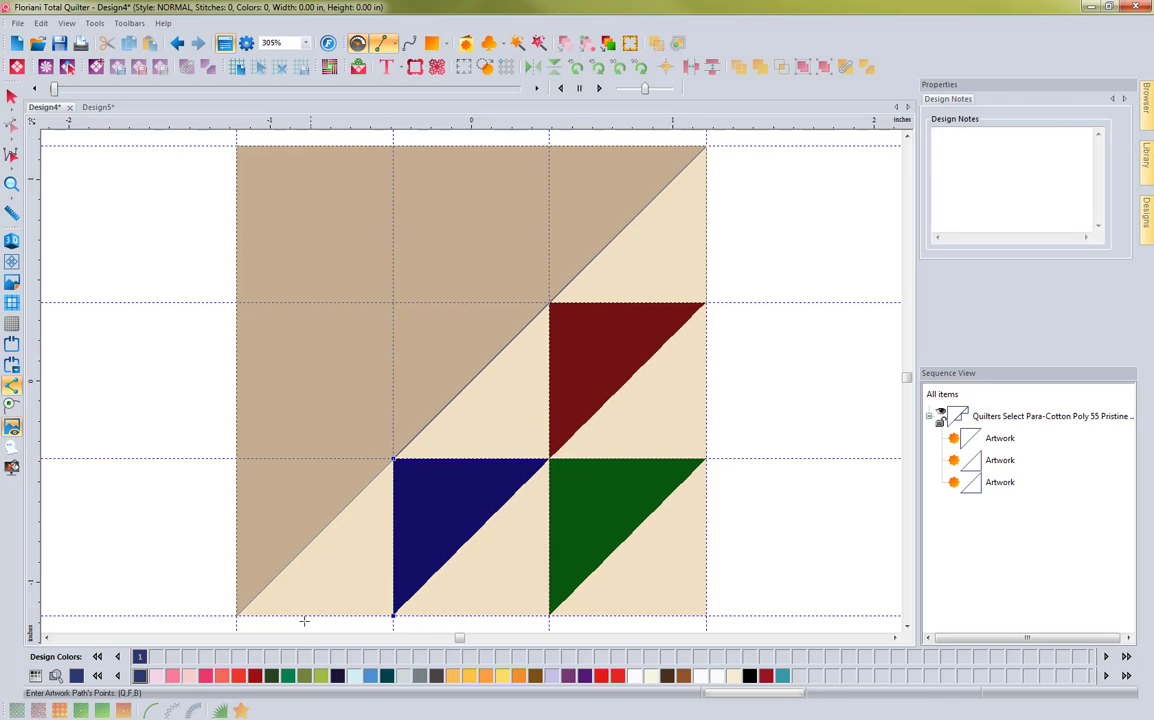
left_click(237, 617)
key("Return")
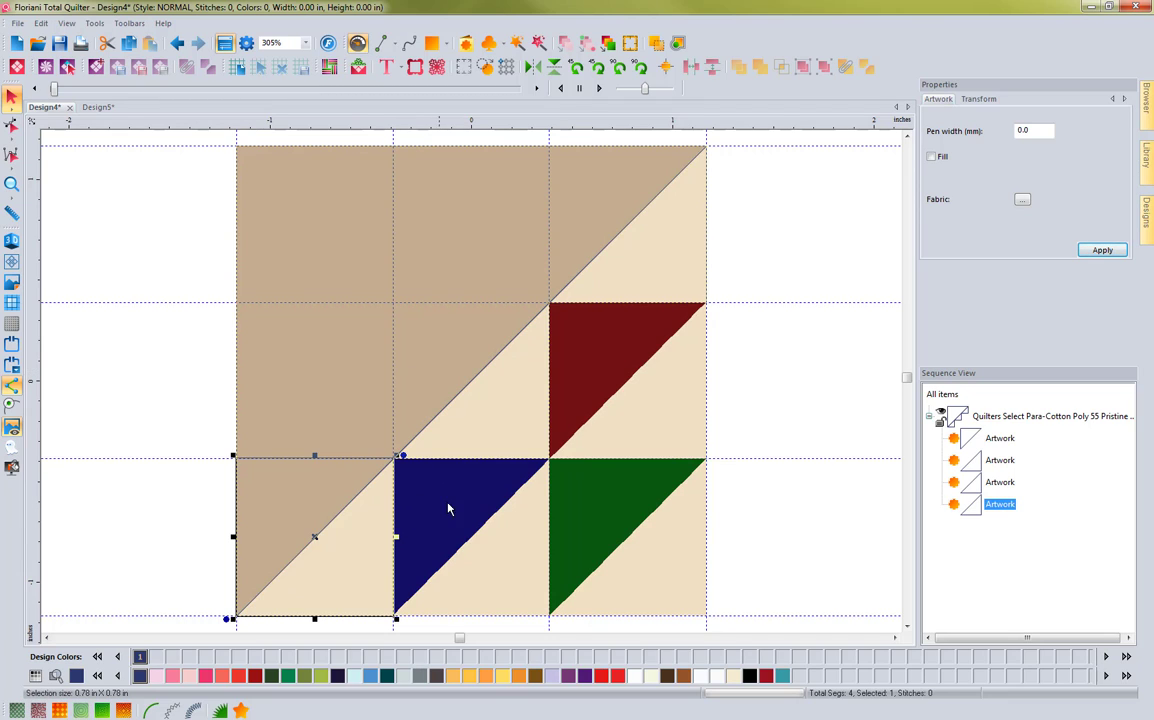
Draw a closed triangular artwork path over the beige triangle between the blue and green triangles
left_click(382, 44)
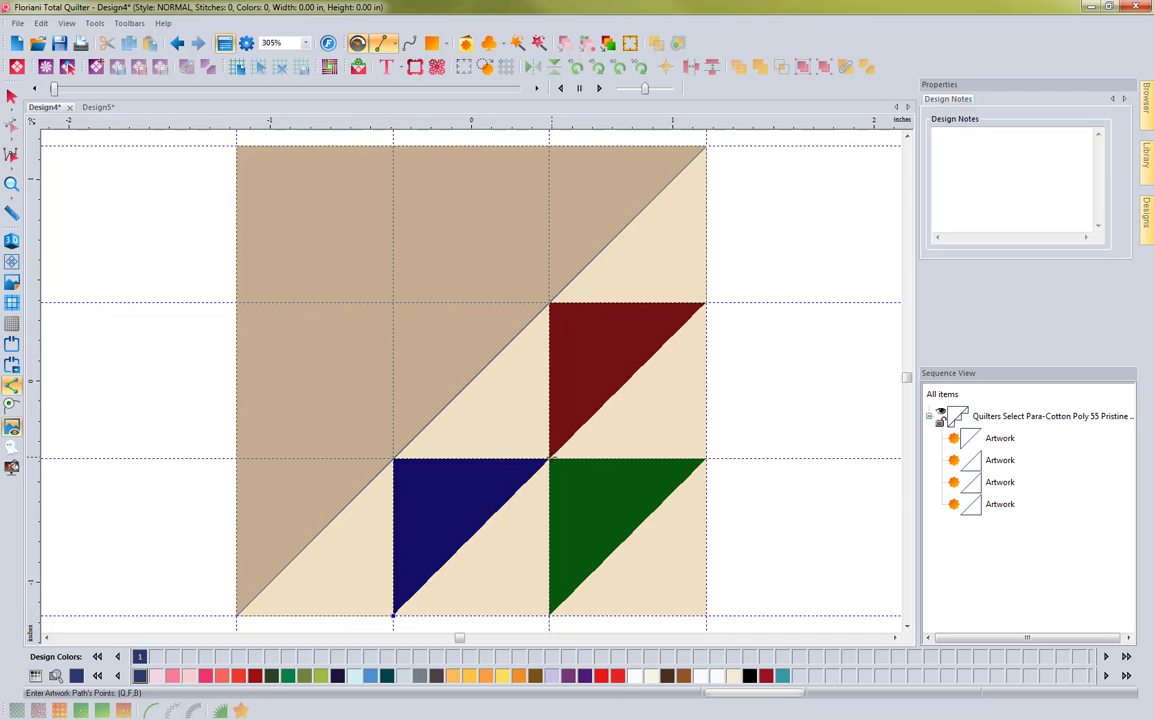
left_click(549, 459)
left_click(990, 484)
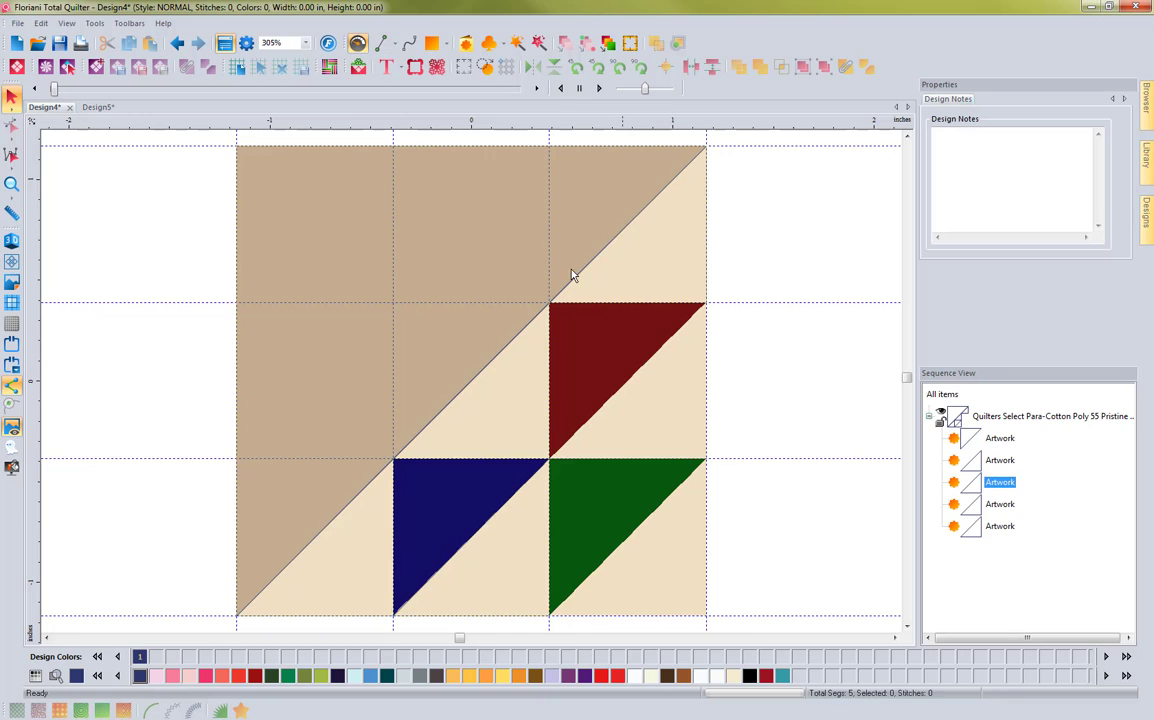
Draw closed triangular artwork paths over the last two beige triangles, directly below the red and green ones, snapping to the guideline intersections
left_click(386, 43)
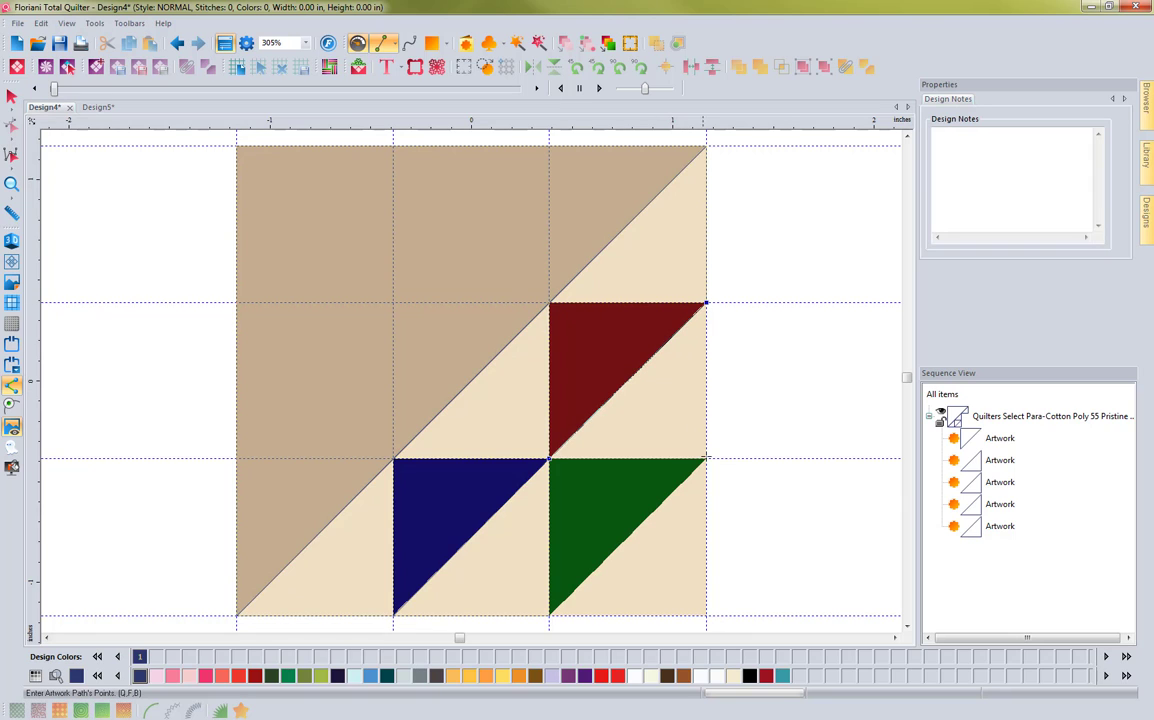
right_click(784, 394)
left_click(383, 44)
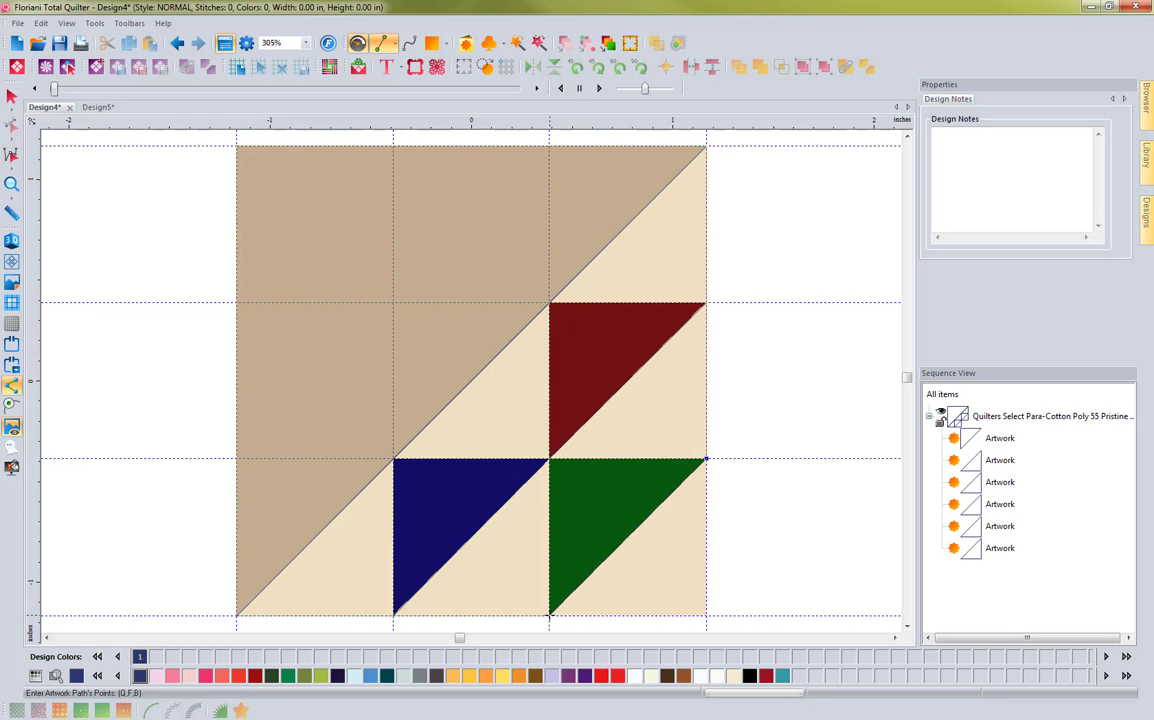
left_click(706, 616)
left_click(706, 459)
right_click(767, 394)
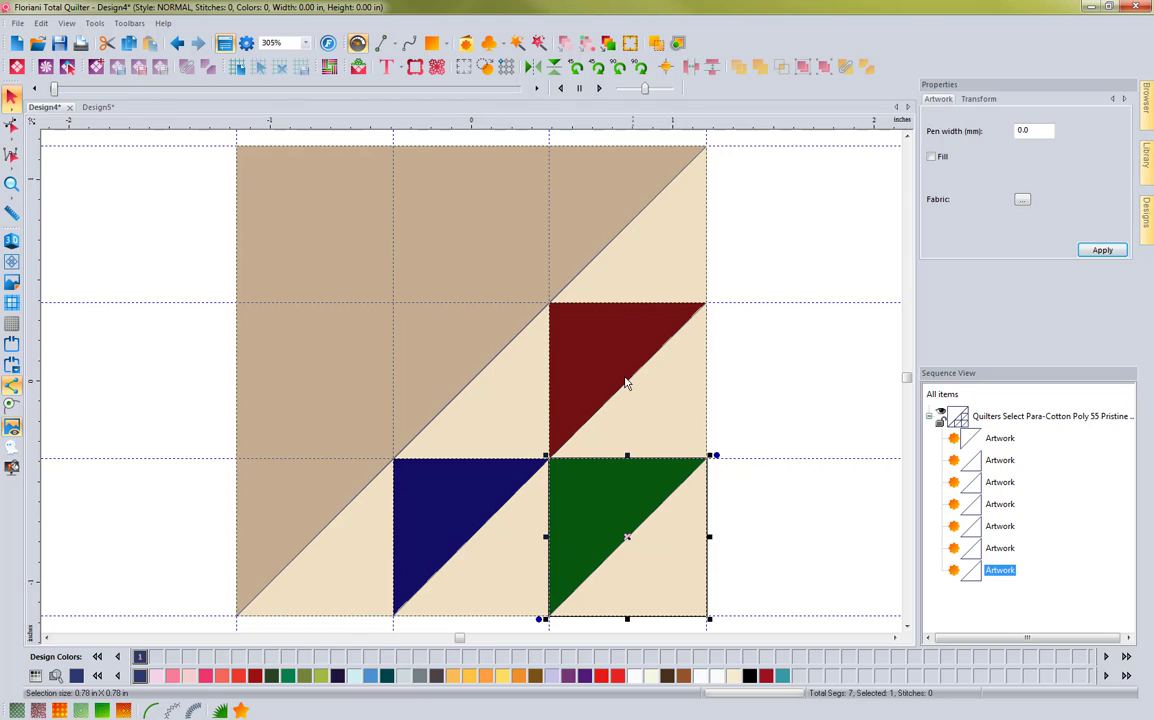
Draw closed triangular artwork paths over the red triangle and the blue triangle, snapping their corners to the guideline intersections
left_click(385, 43)
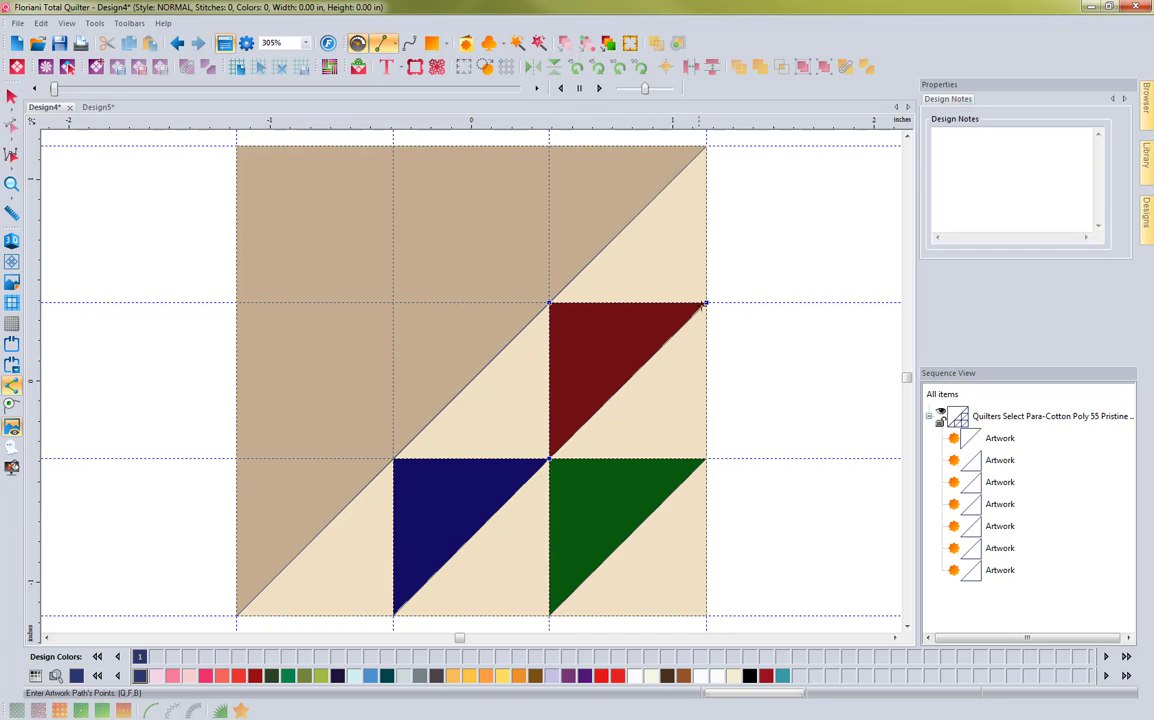
left_click(705, 303)
right_click(744, 353)
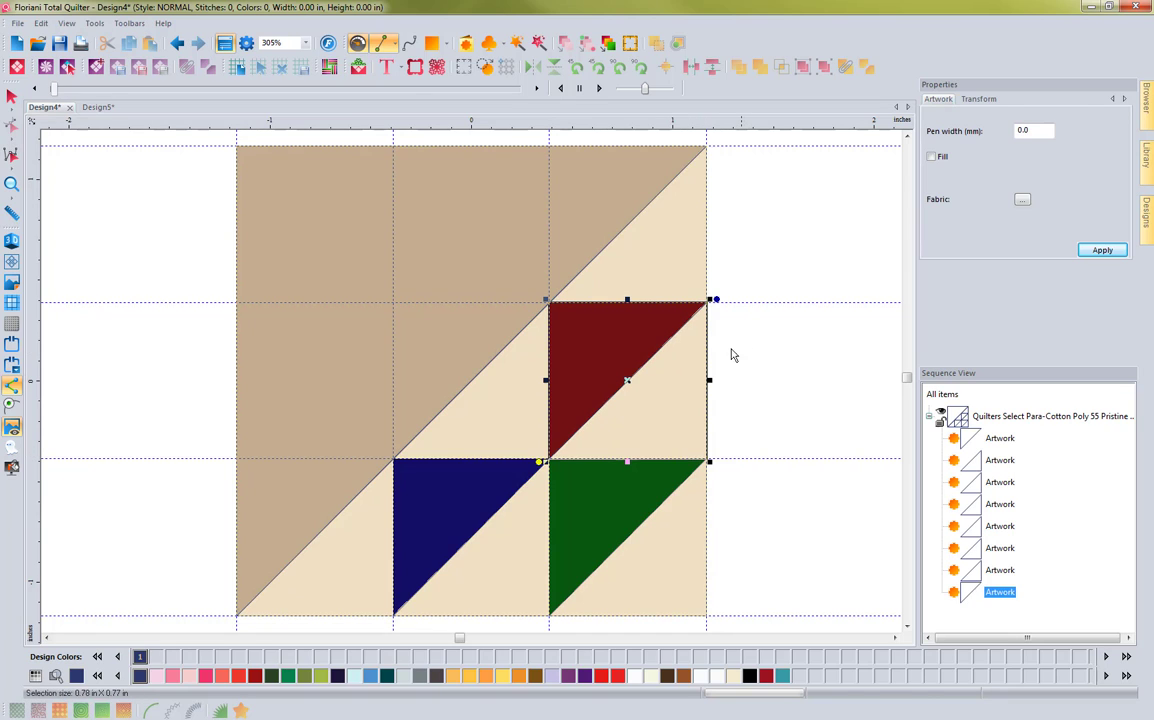
left_click(385, 43)
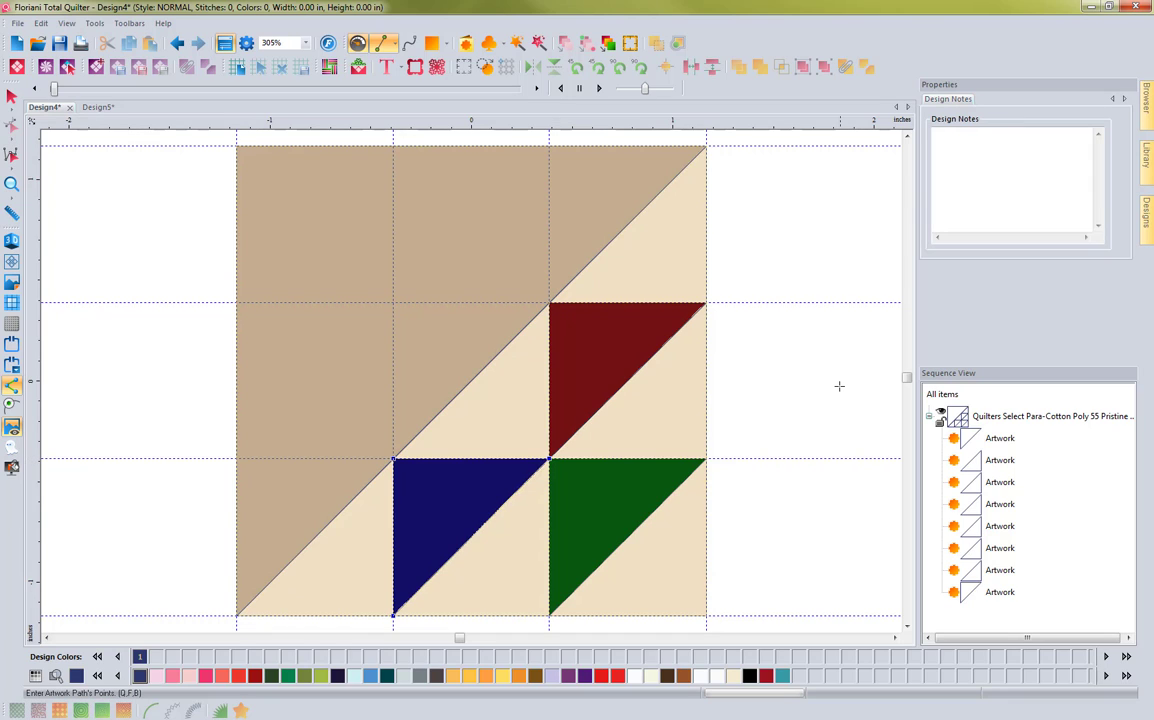
key("Return")
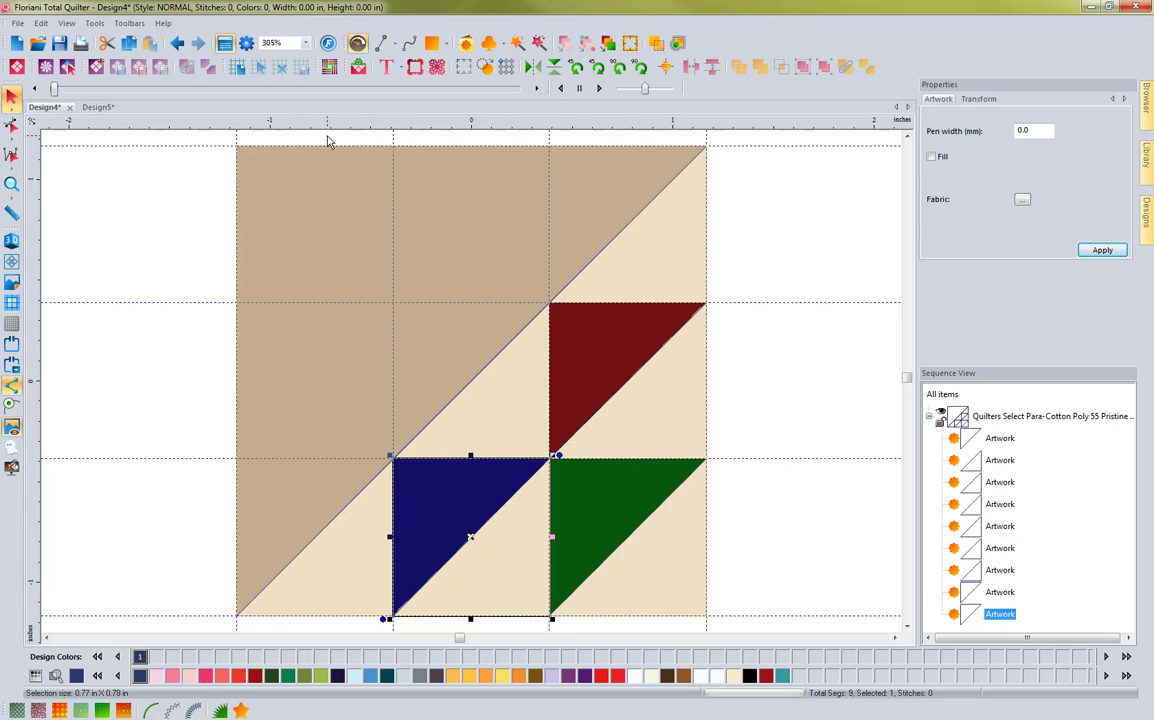
Draw a closed triangular artwork path over the green triangle and clear the selection
left_click(384, 43)
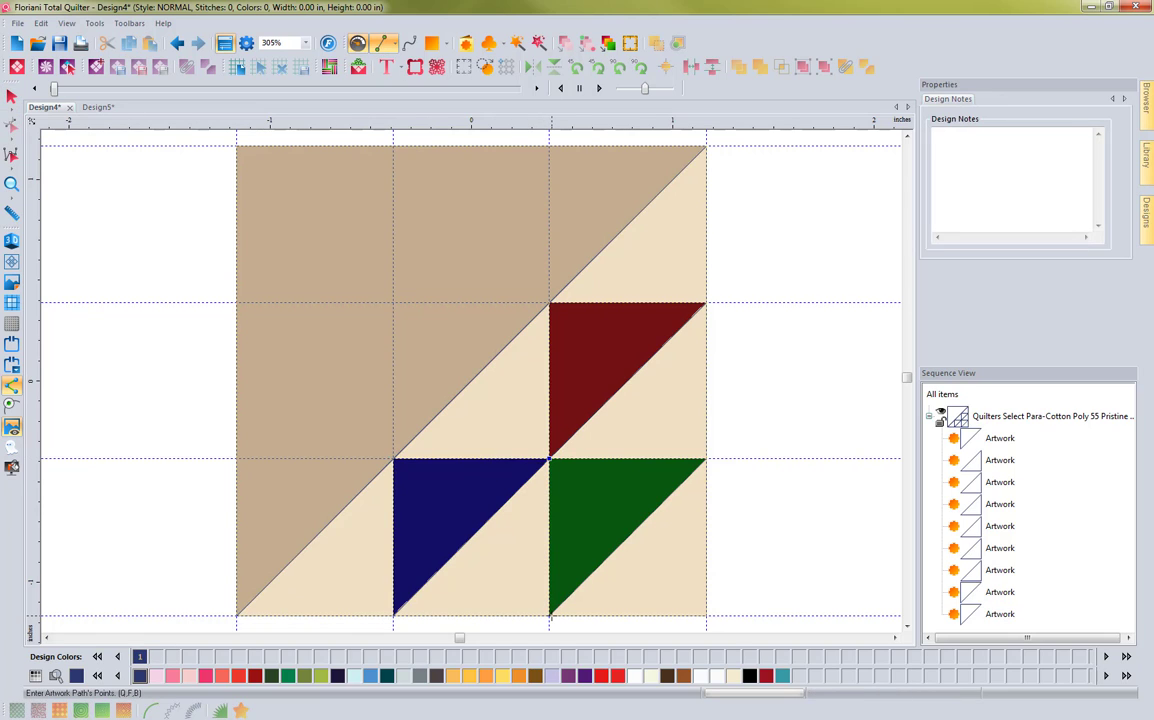
left_click(551, 616)
left_click(709, 461)
key("Return")
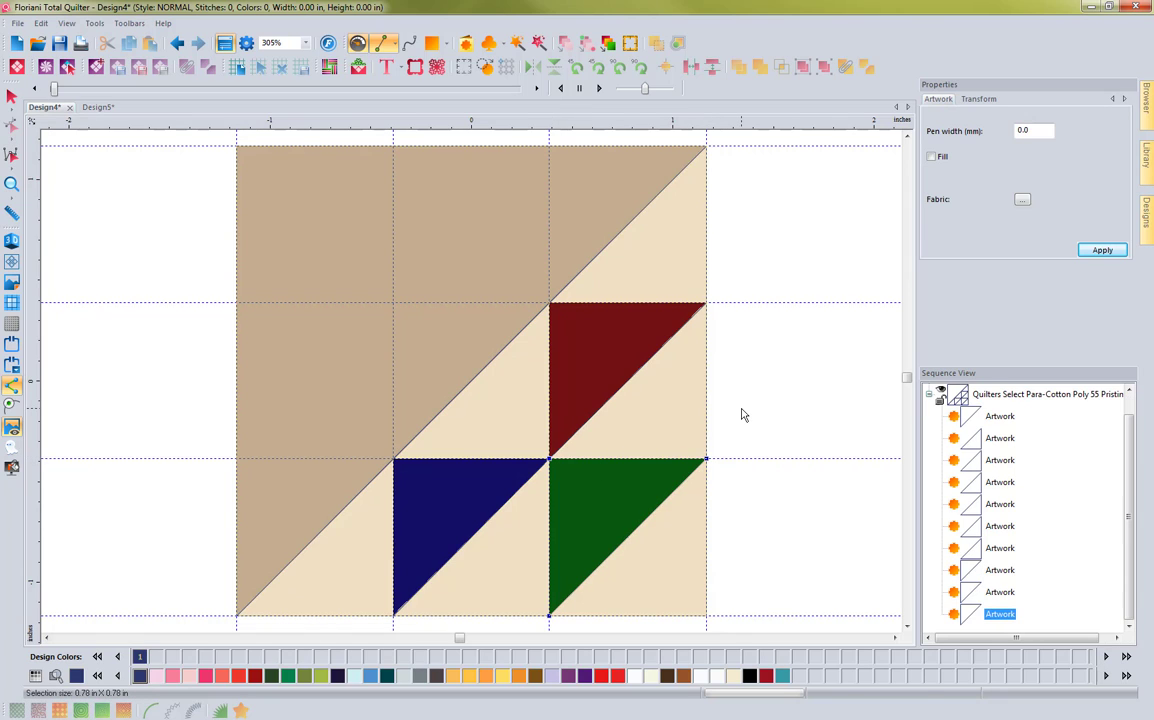
left_click(136, 280)
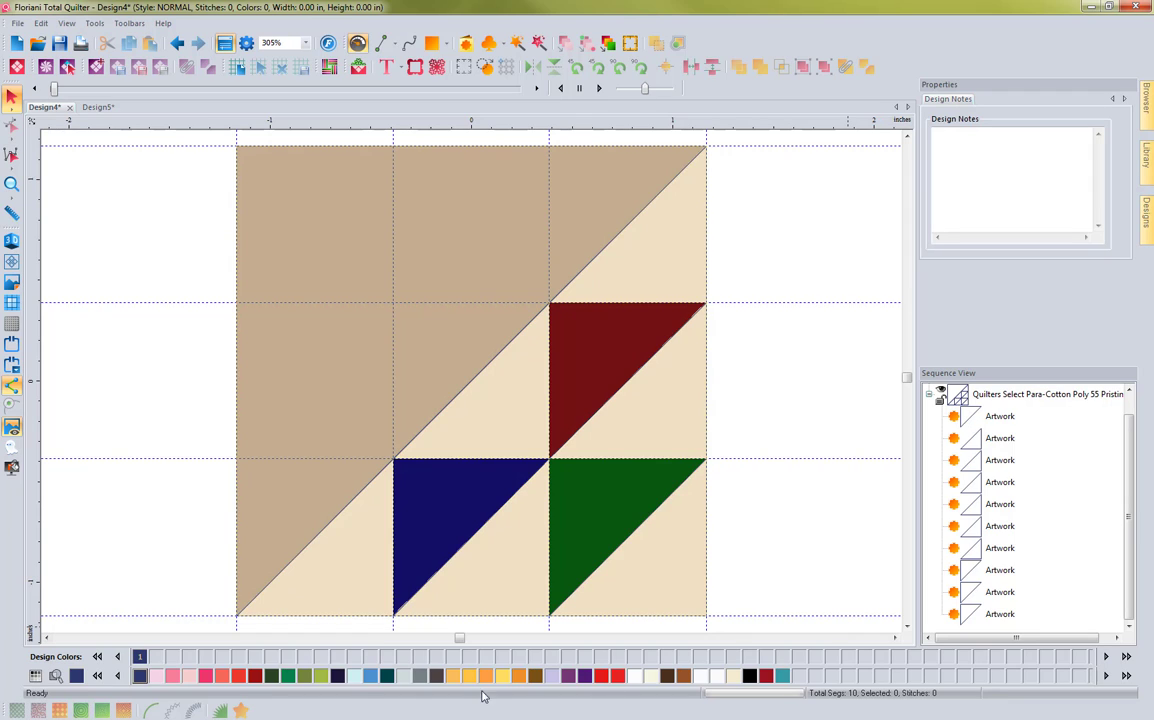
Assign light orange thread to the large triangle's artwork and green thread to the artwork over the green triangle
left_click(995, 418)
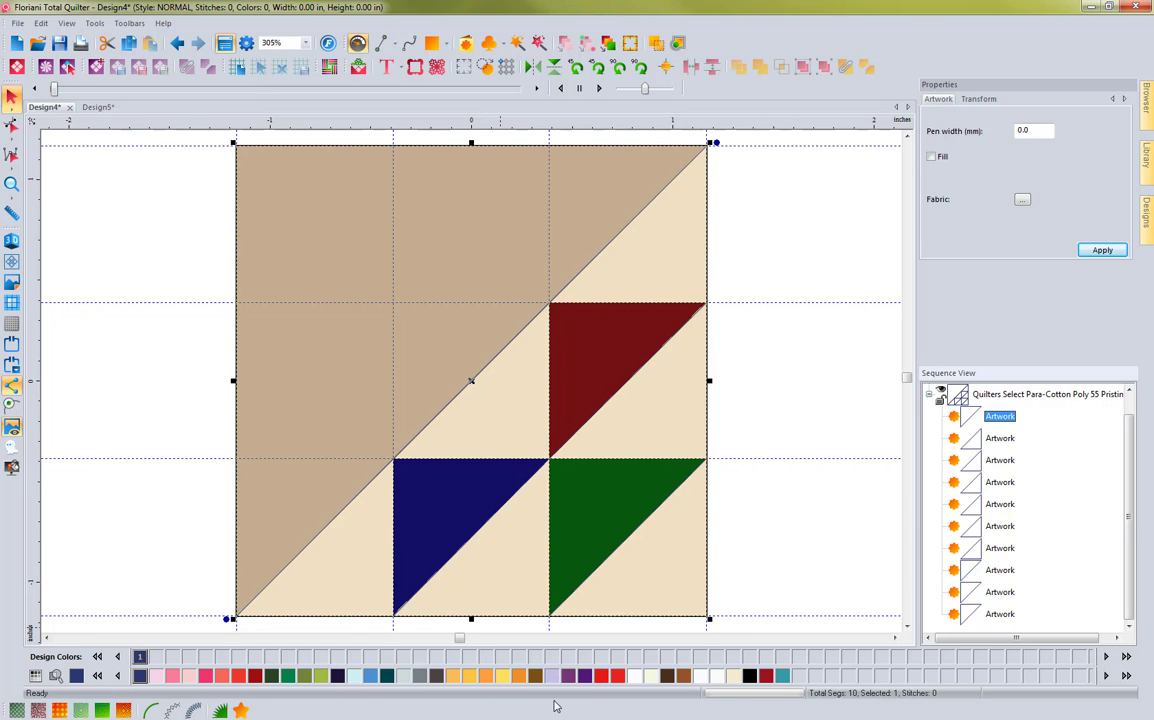
left_click(454, 677)
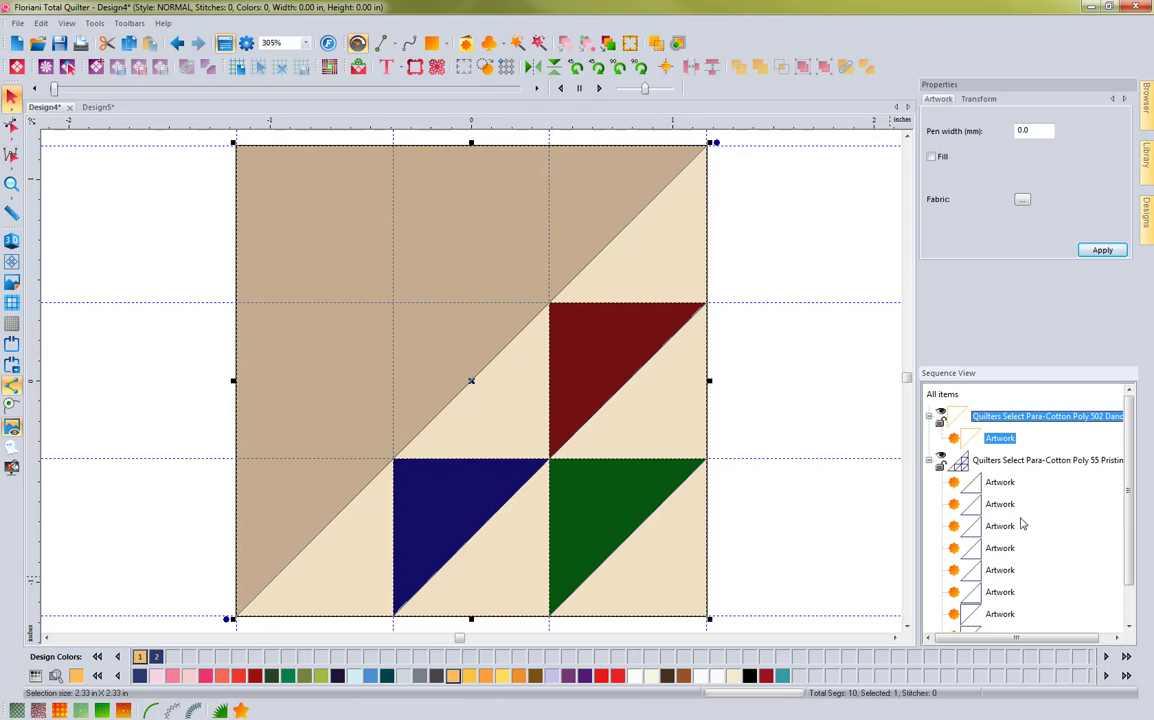
left_click(998, 483)
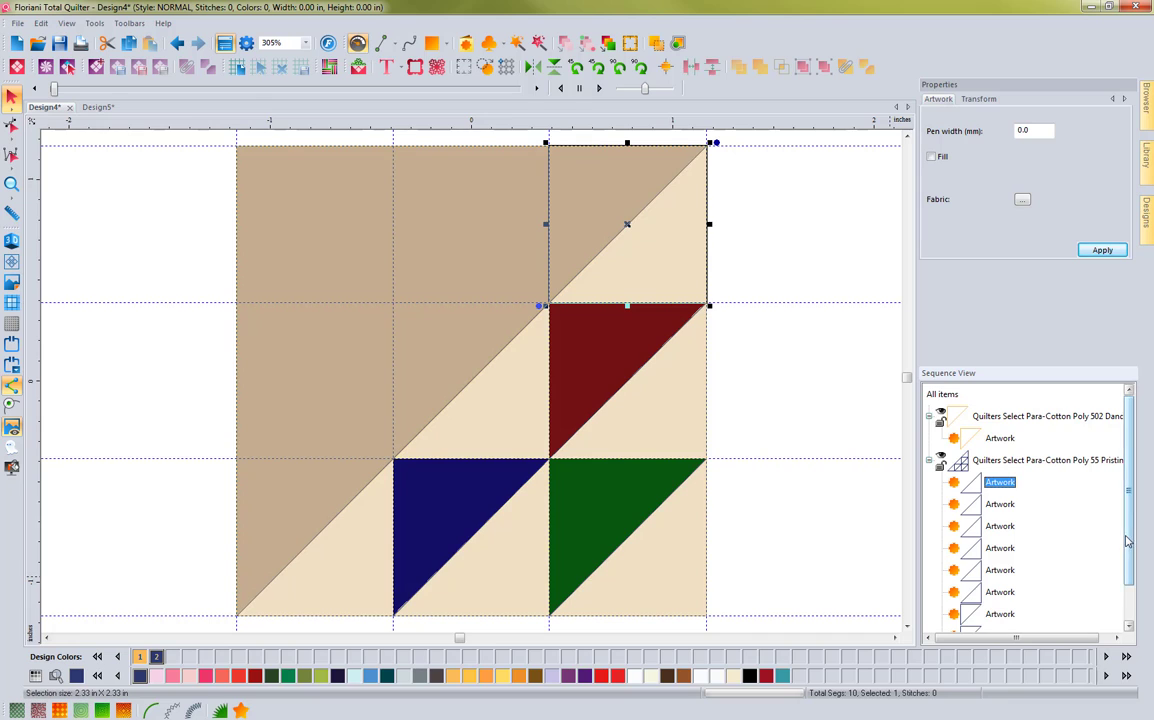
scroll(1017, 486, "down", 2)
left_click(575, 524)
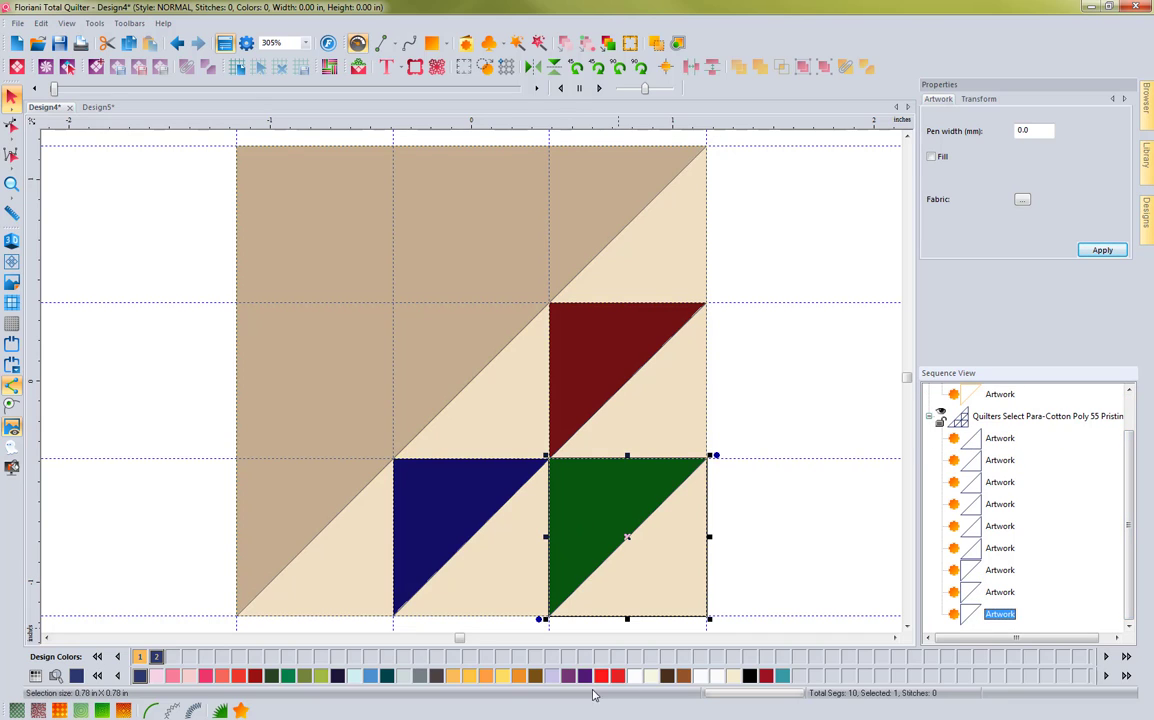
left_click(288, 678)
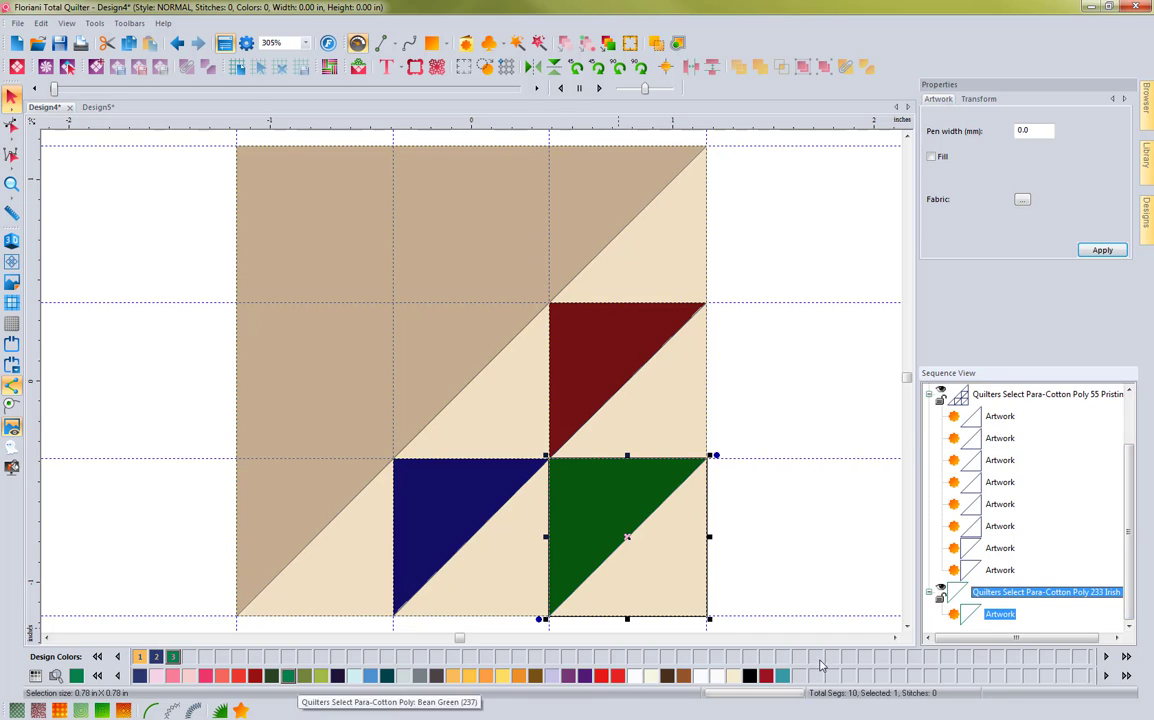
Assign navy thread to the artwork over the blue triangle and deep red thread to the artwork over the red triangle
left_click(1000, 570)
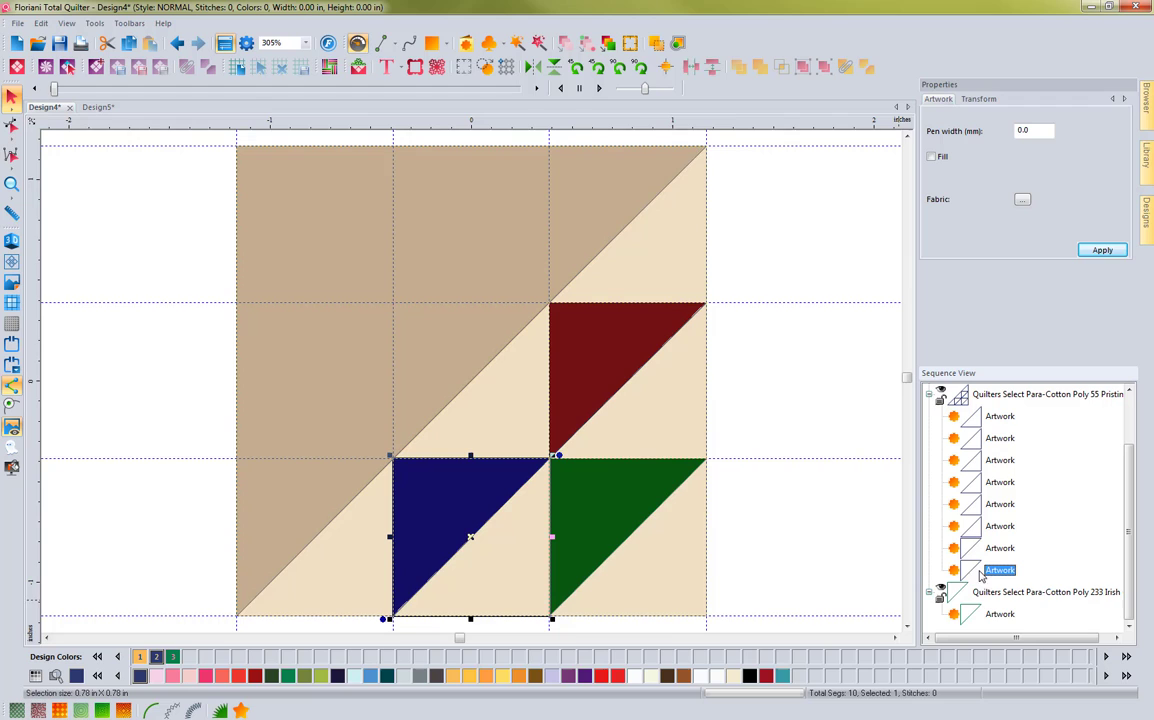
left_click(337, 676)
left_click(990, 571)
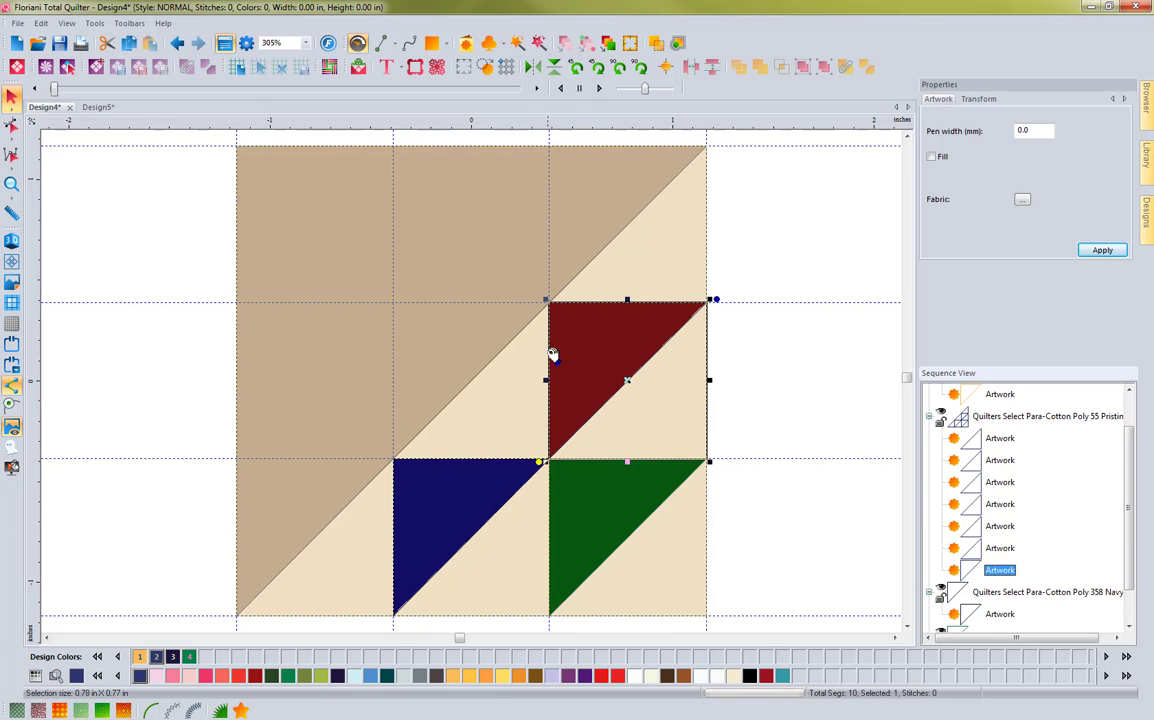
left_click(255, 676)
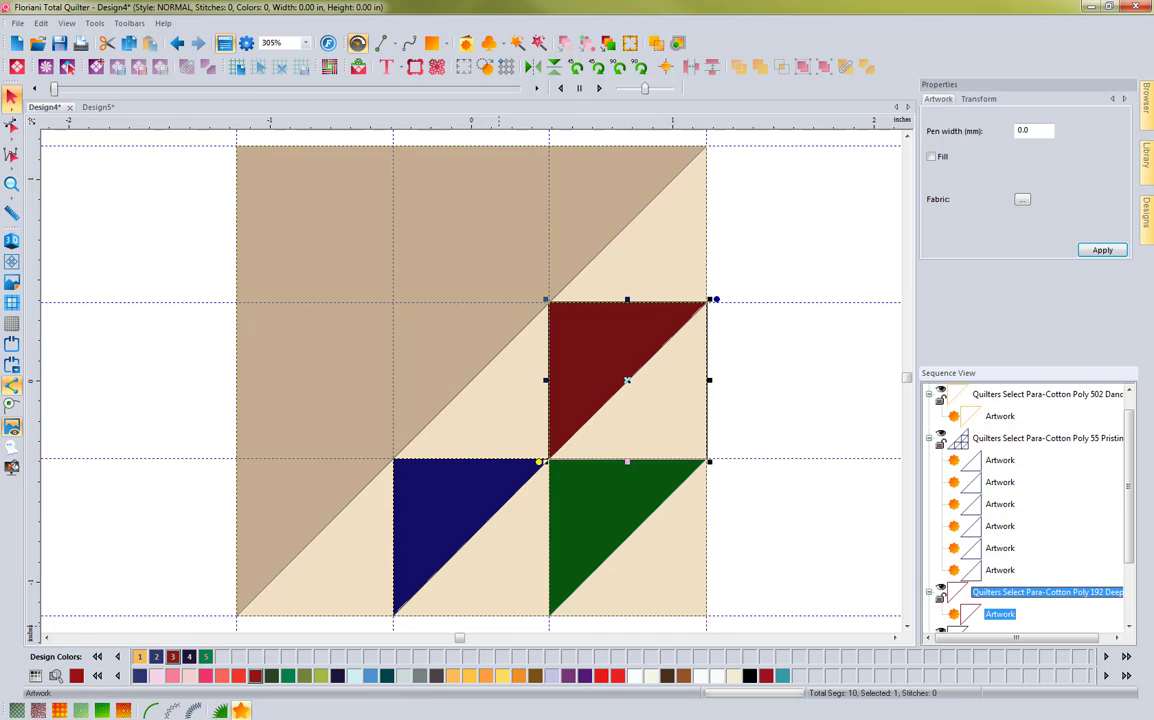
Assign pale pink thread to the whole group of artwork pieces traced over the beige triangles
left_click(1008, 439)
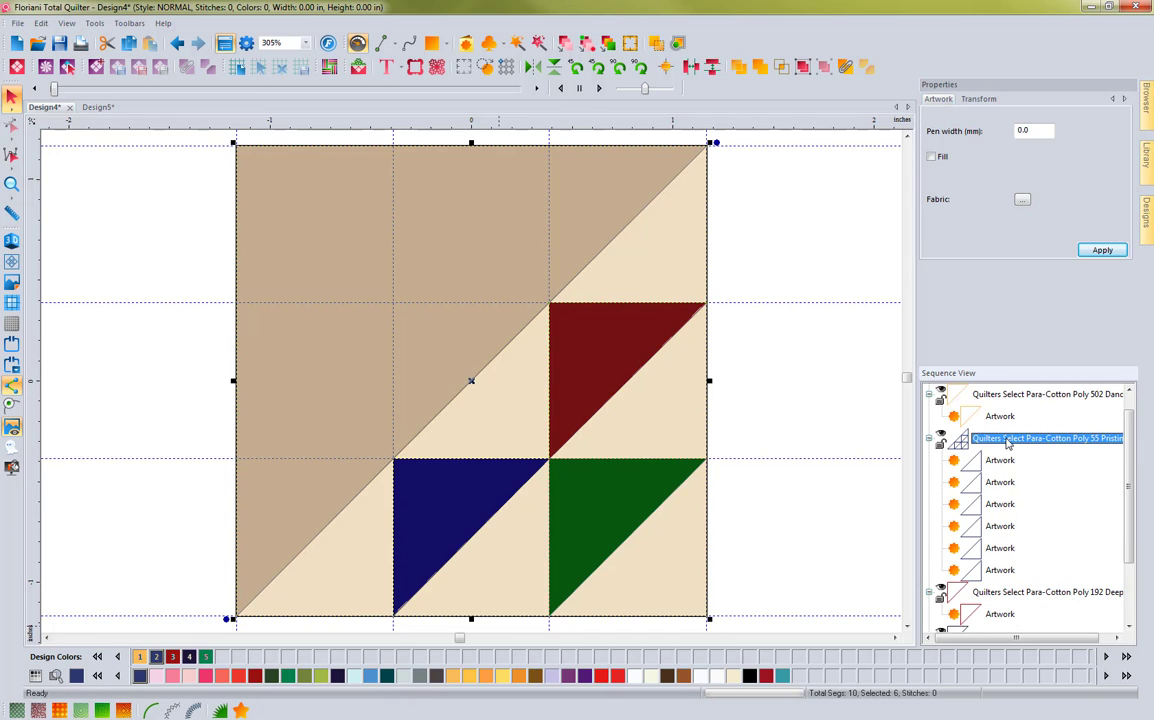
left_click(190, 677)
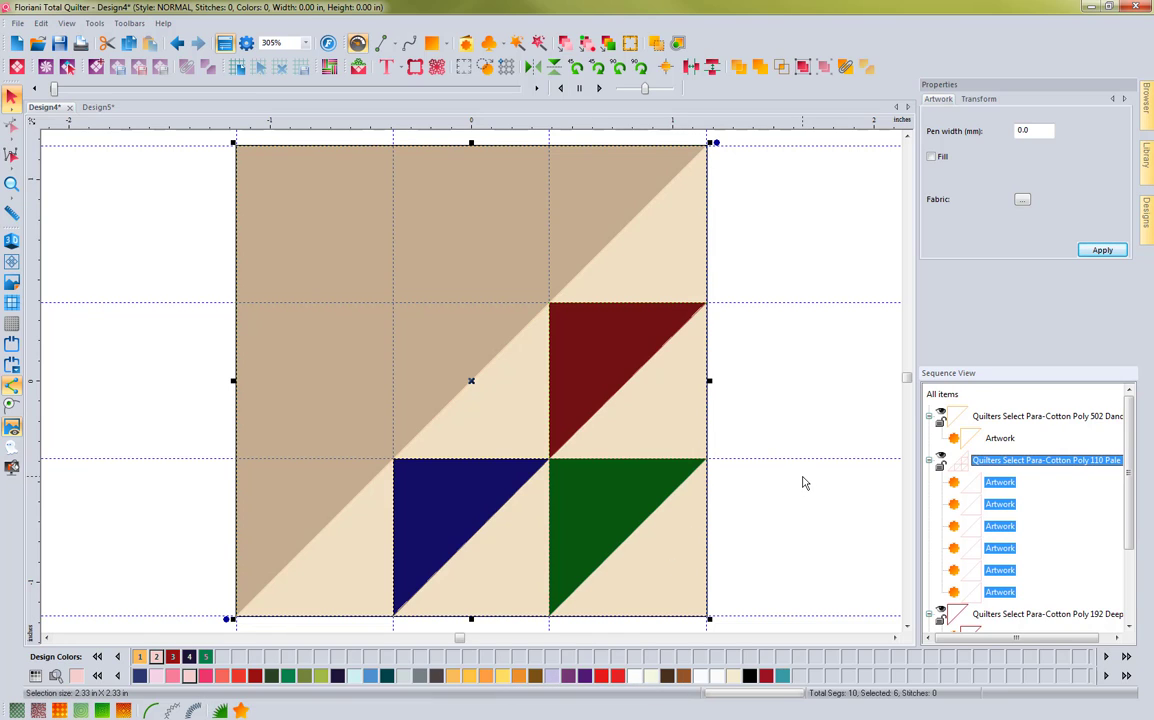
Turn on Fill for all artwork pieces in the design and clear the selection
left_click(940, 395)
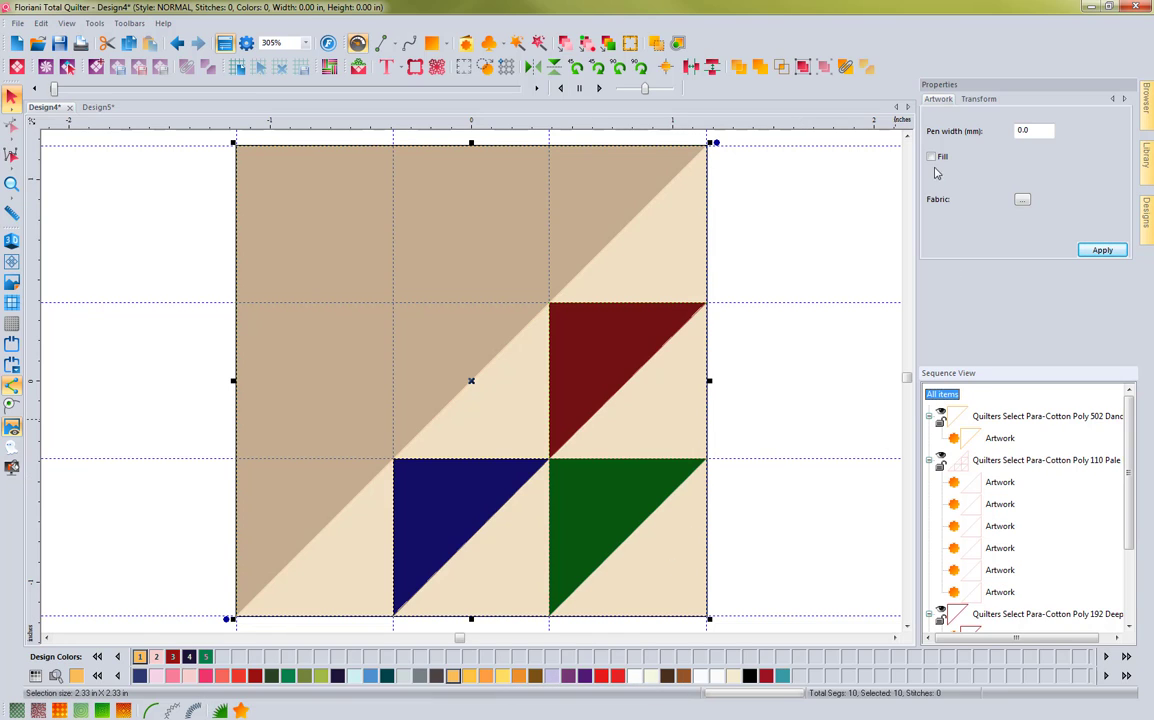
left_click(931, 157)
left_click(1102, 251)
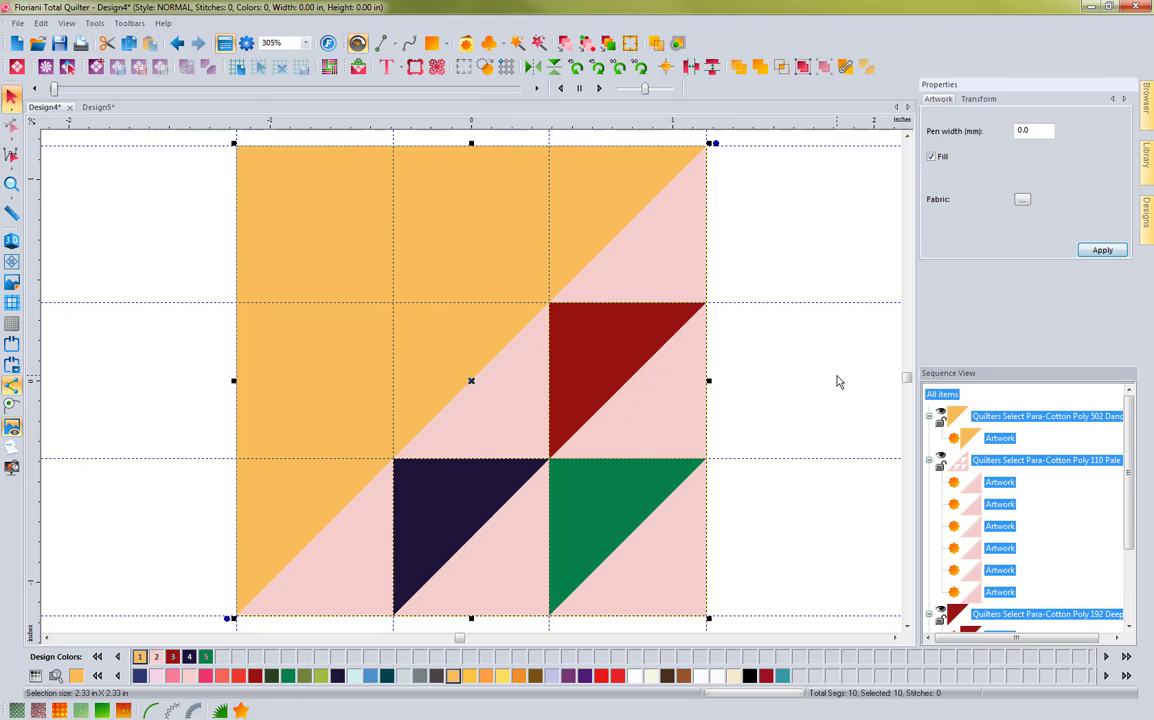
left_click(838, 381)
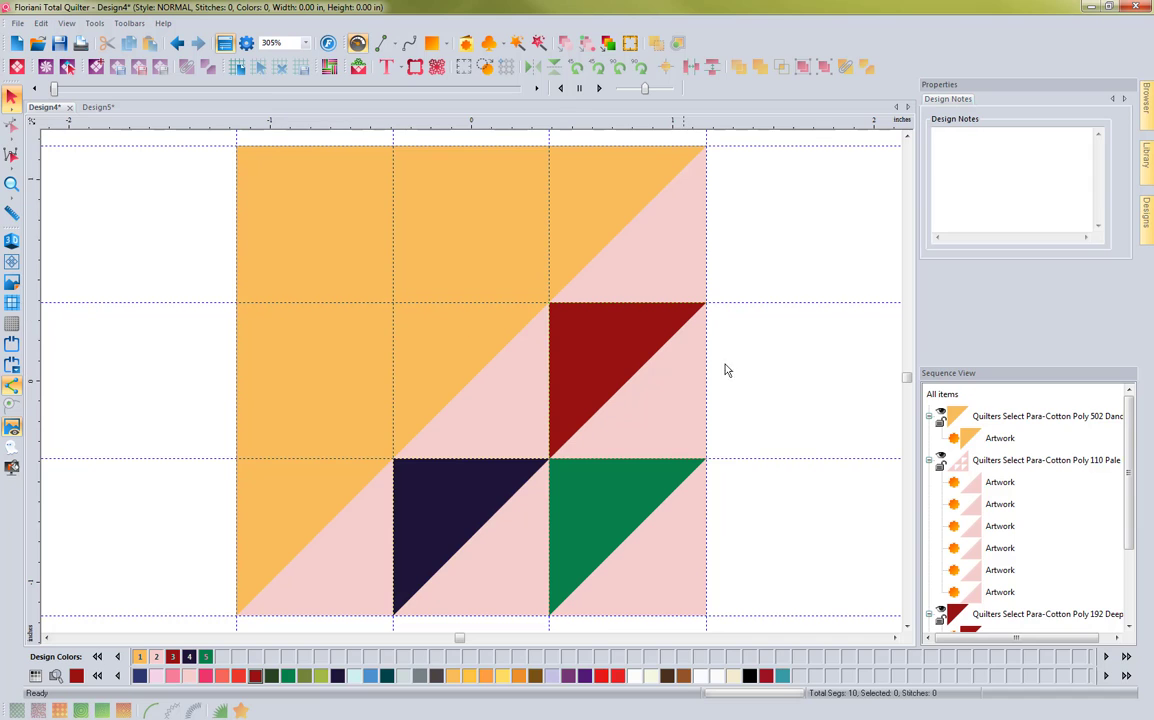
Move the entire block about 0.6 inches to the right off the backdrop and deselect it
key("ctrl+a")
left_click_drag(389, 354, 515, 352)
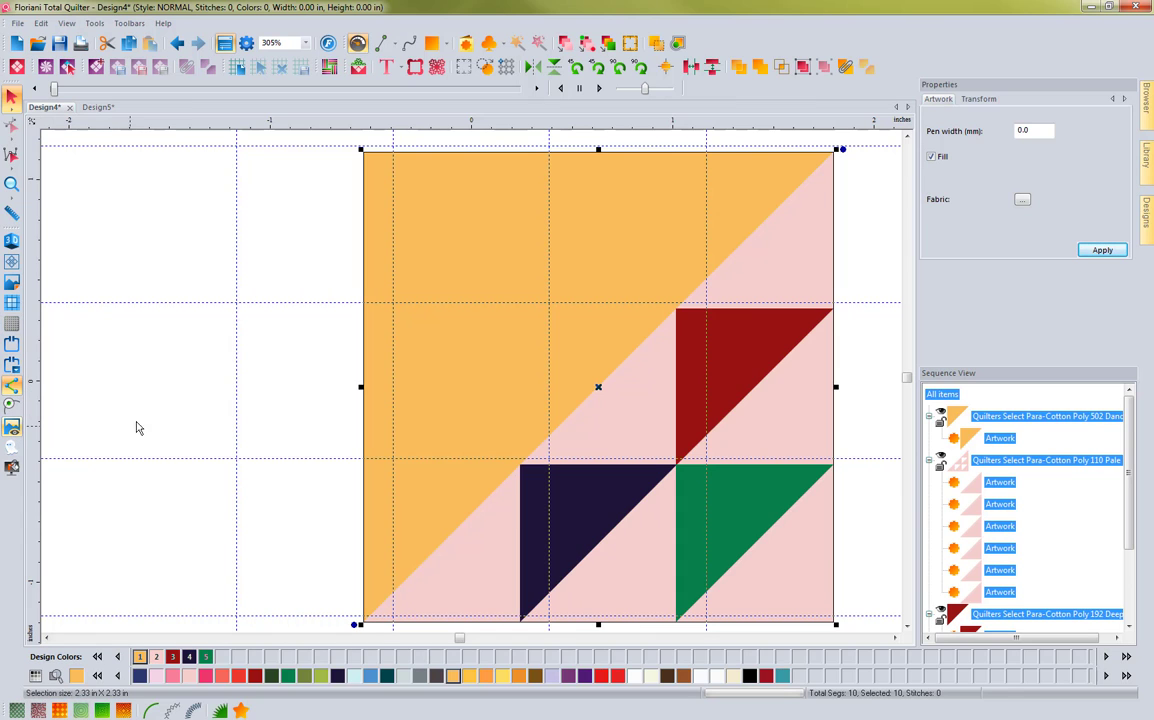
left_click(258, 348)
Pull the large orange triangle and the three pink triangles along its diagonal slightly away from the block
left_click_drag(425, 355, 396, 333)
left_click_drag(494, 535, 474, 544)
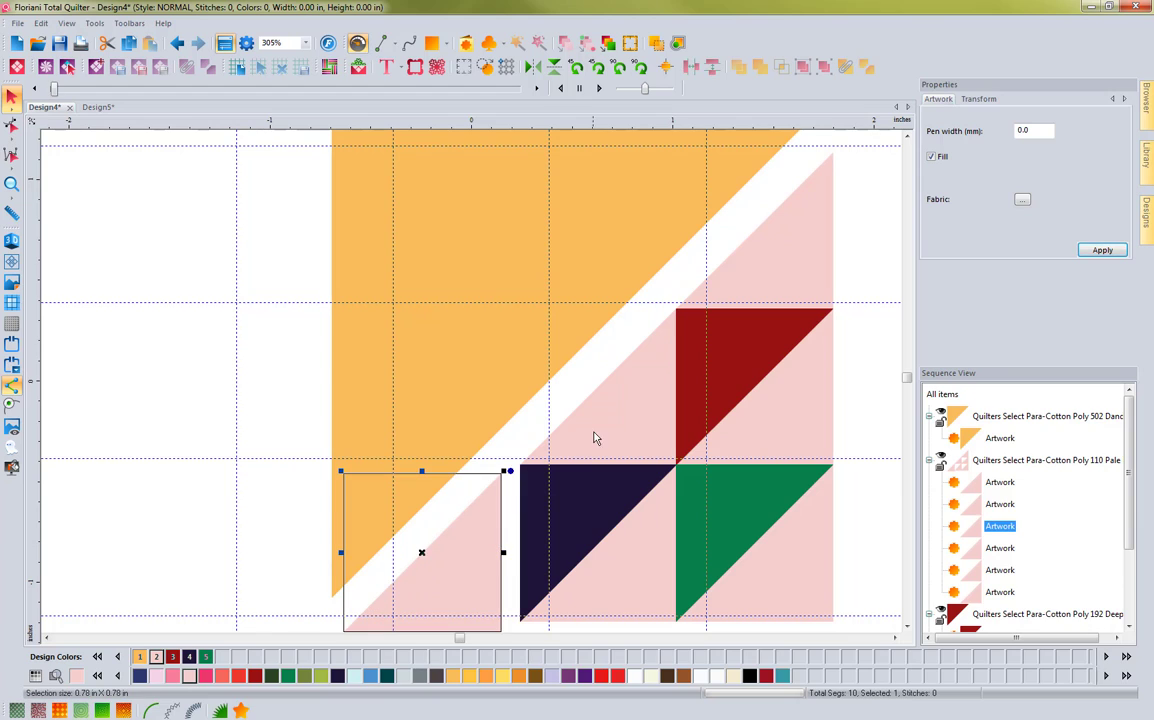
left_click_drag(600, 424, 594, 413)
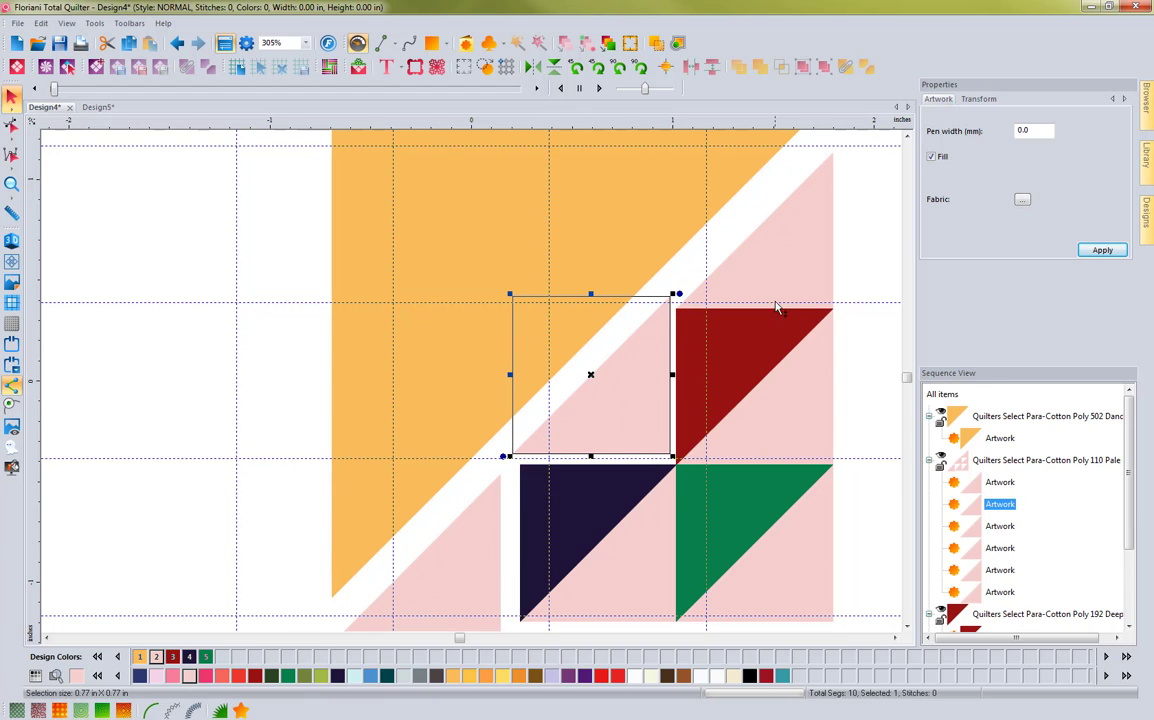
left_click_drag(779, 273, 782, 255)
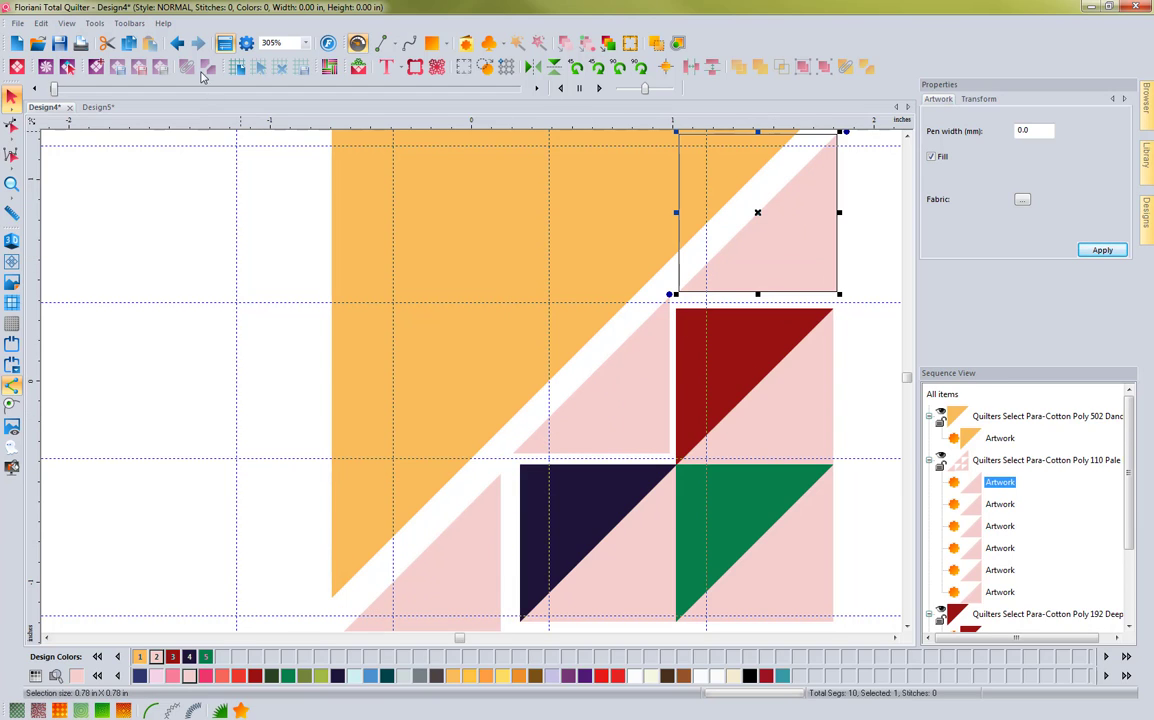
Undo the moves of the three pink triangles and the large orange triangle, and clear the selection
left_click(177, 44)
left_click(177, 44)
left_click(177, 44)
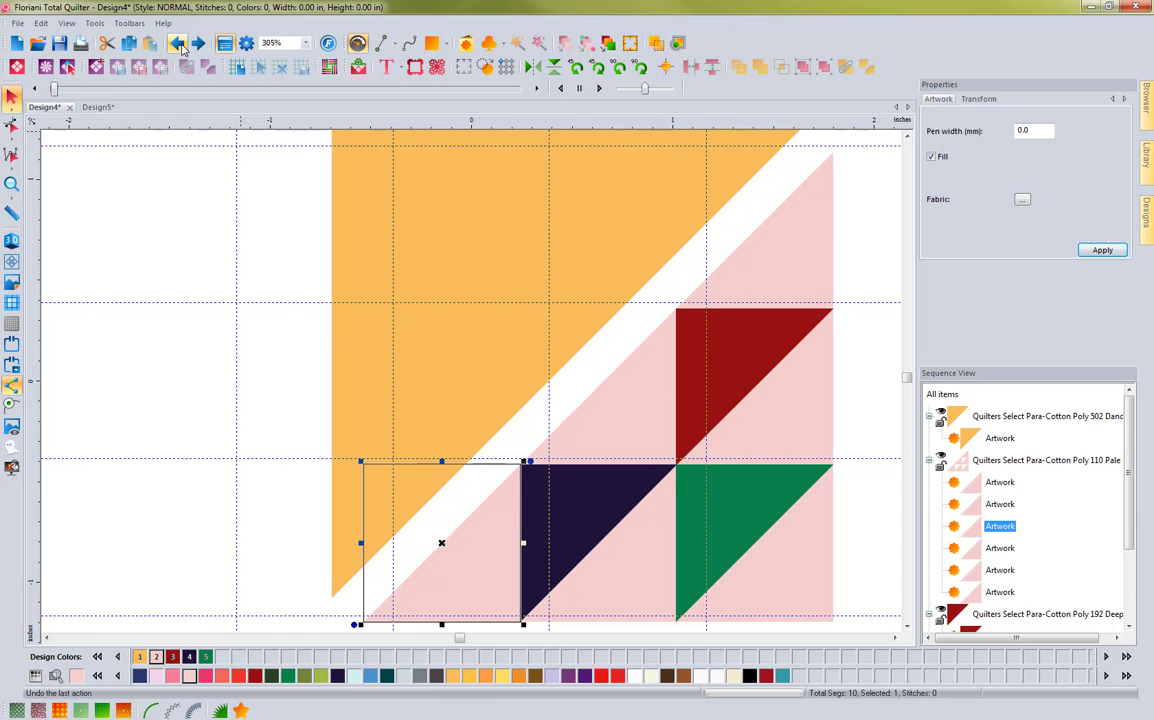
left_click(179, 44)
left_click(311, 353)
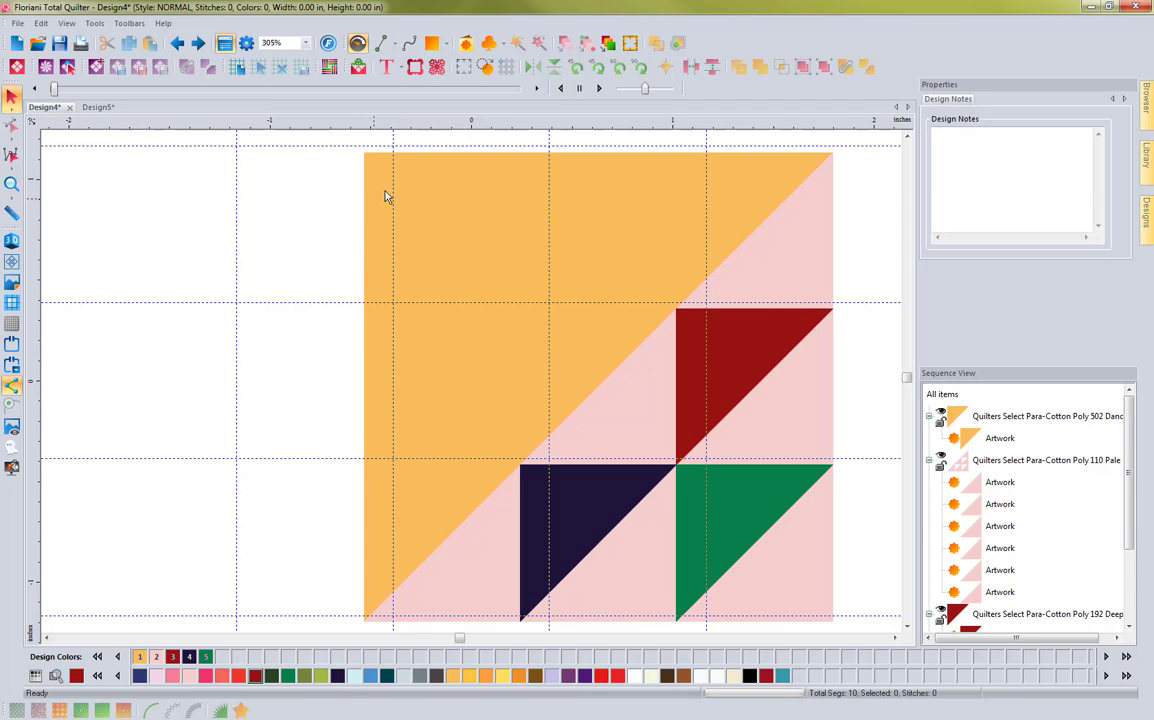
Check the ruler's guideline and snapping options without changing them, and switch to the Design5 document
right_click(389, 128)
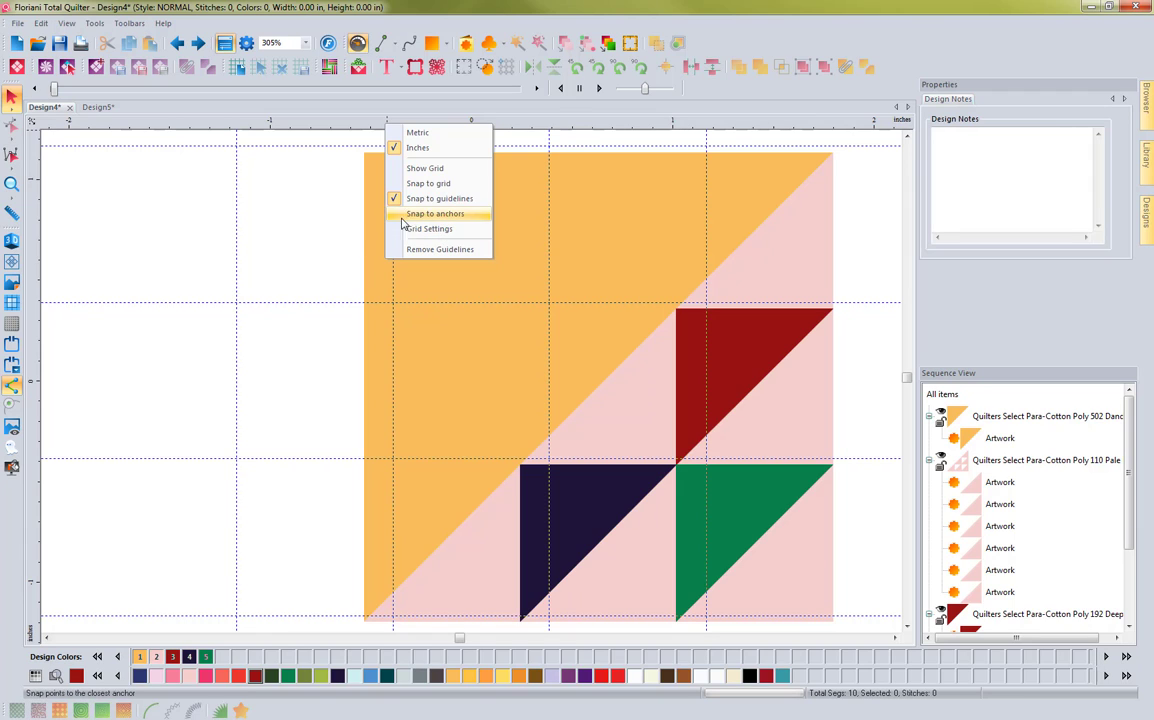
left_click(179, 161)
left_click(97, 107)
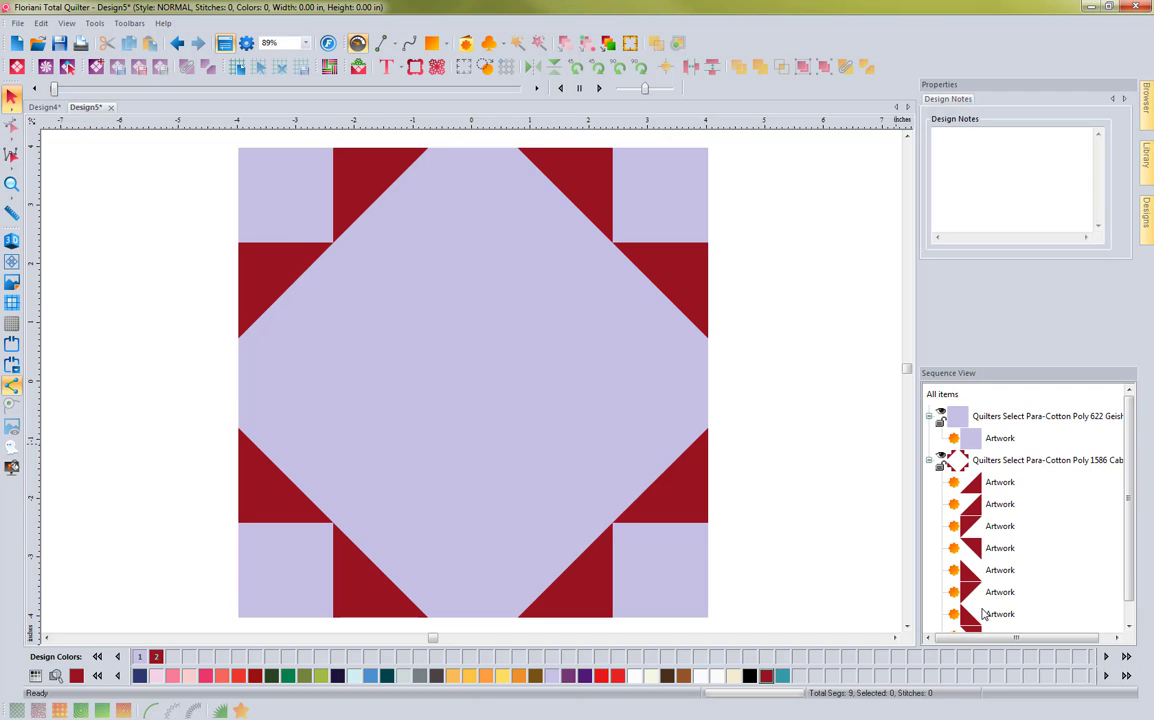
Try moving the lavender background square about 1.4 inches to the right, undo the move and deselect the square
left_click(997, 439)
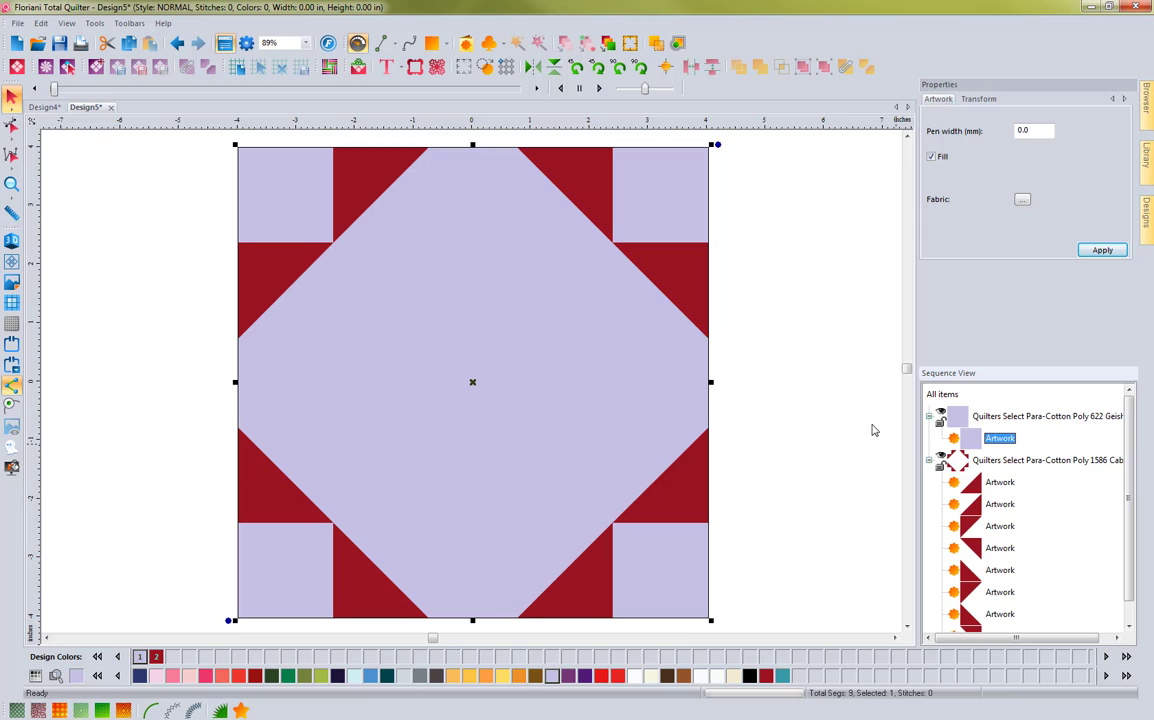
left_click_drag(502, 391, 587, 390)
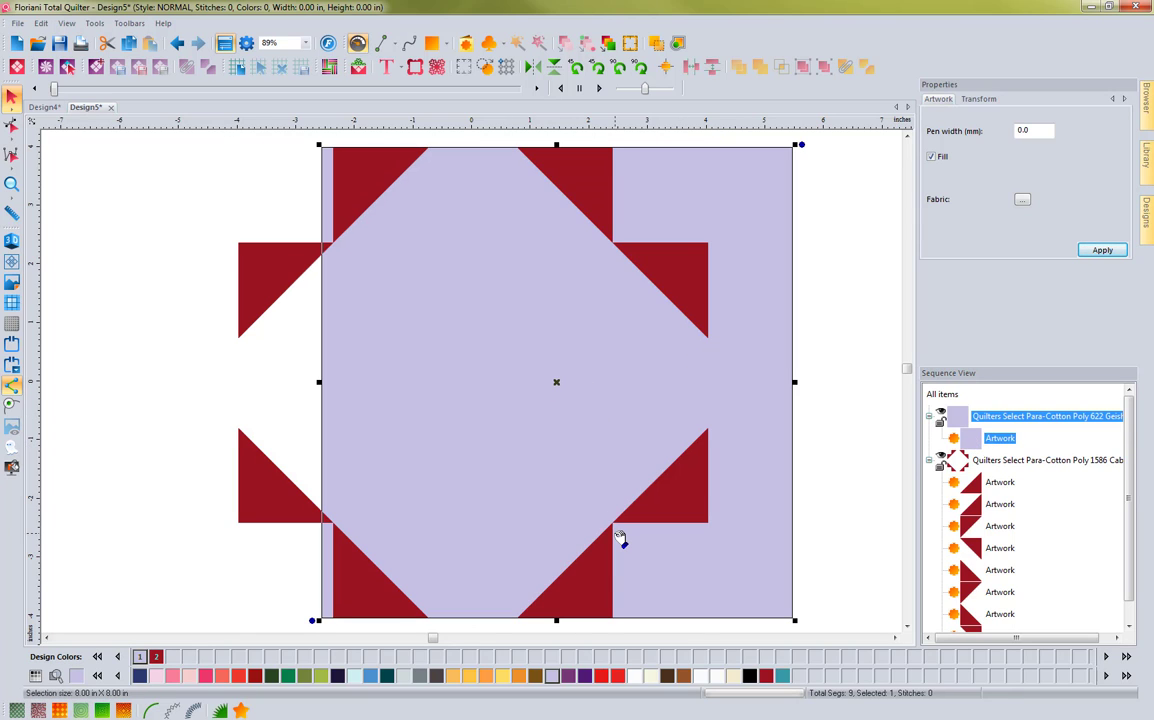
key("ctrl+z")
left_click(735, 518)
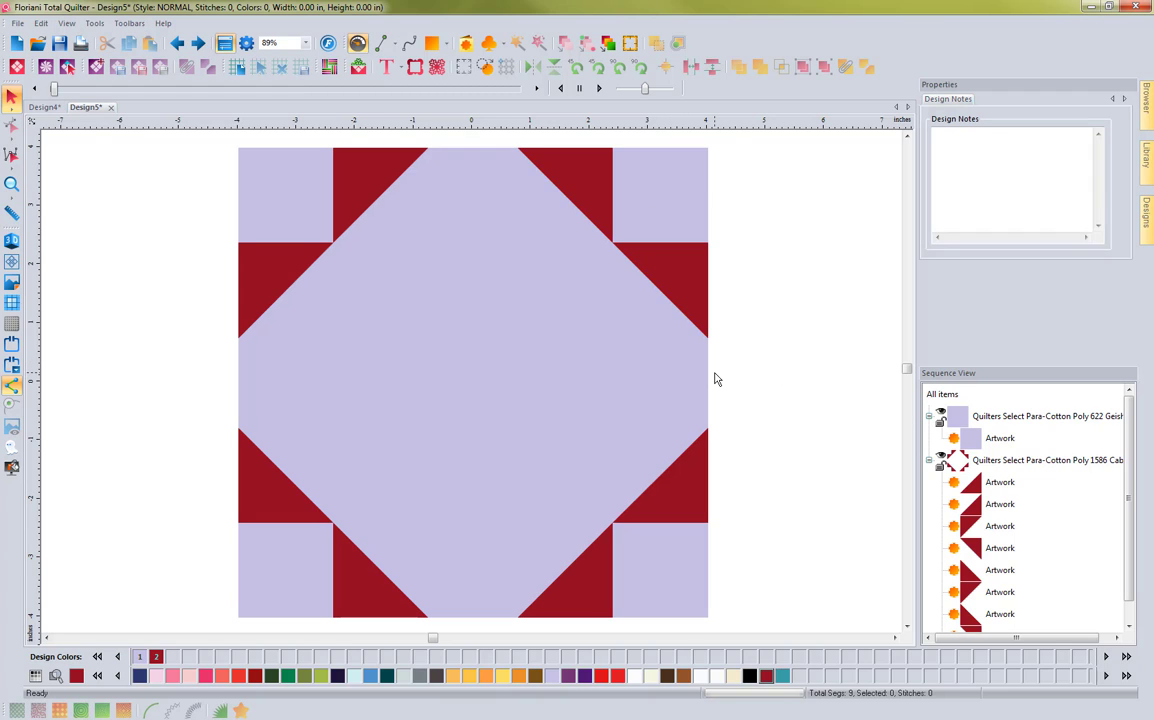
Select all artwork, turn off Snap to guidelines and turn on Snap to anchors in the ruler options
left_click(941, 395)
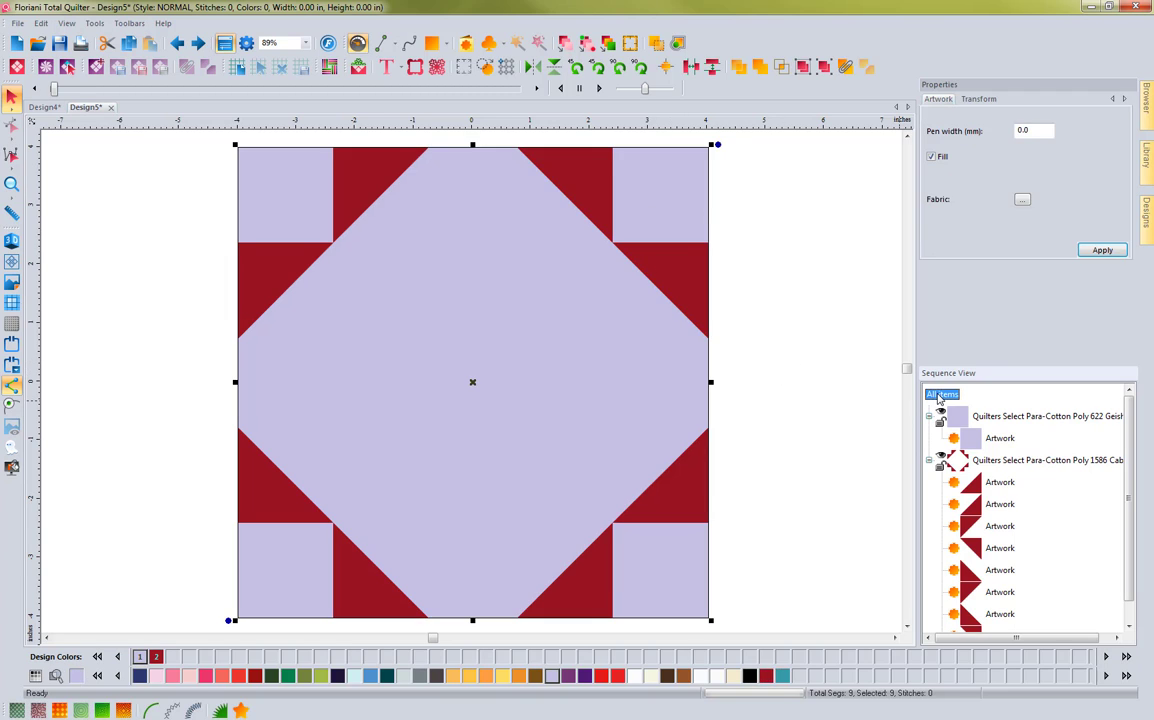
right_click(611, 122)
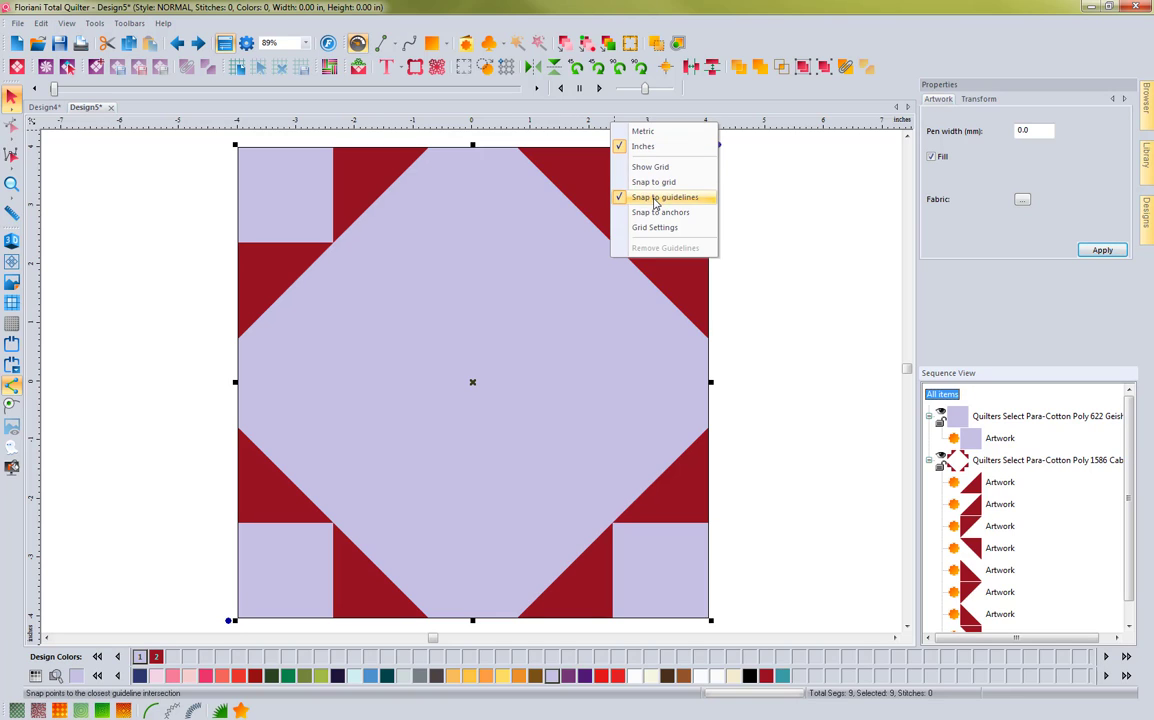
left_click(655, 200)
right_click(611, 124)
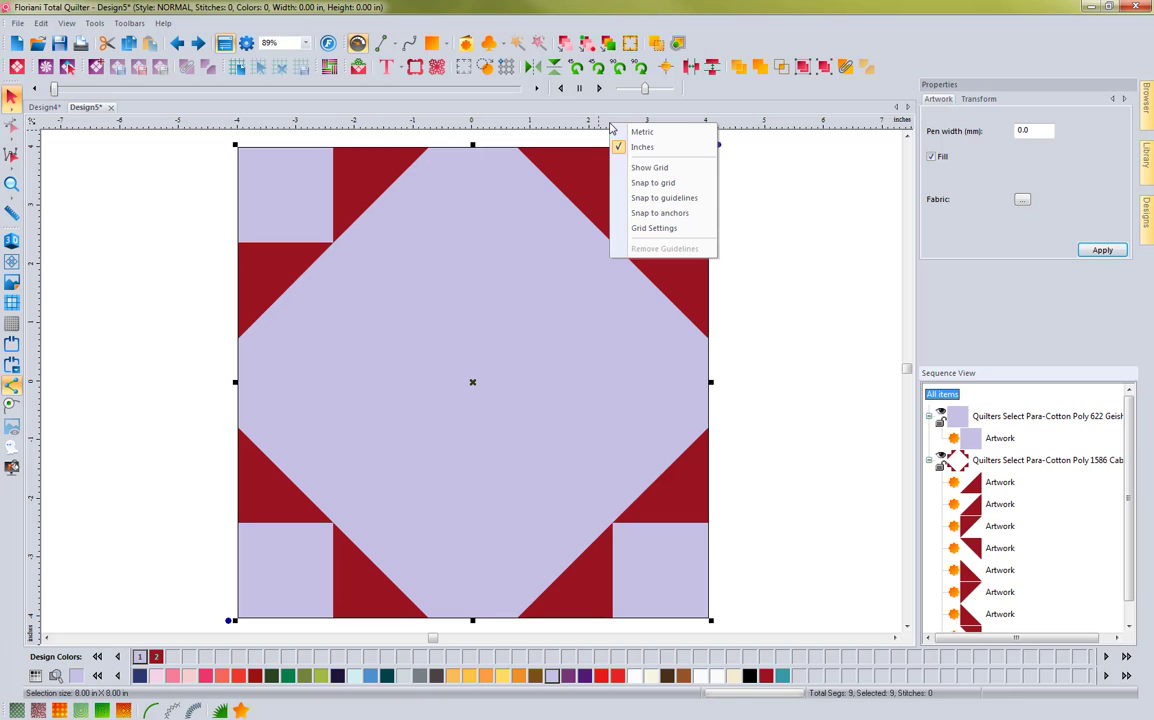
left_click(655, 194)
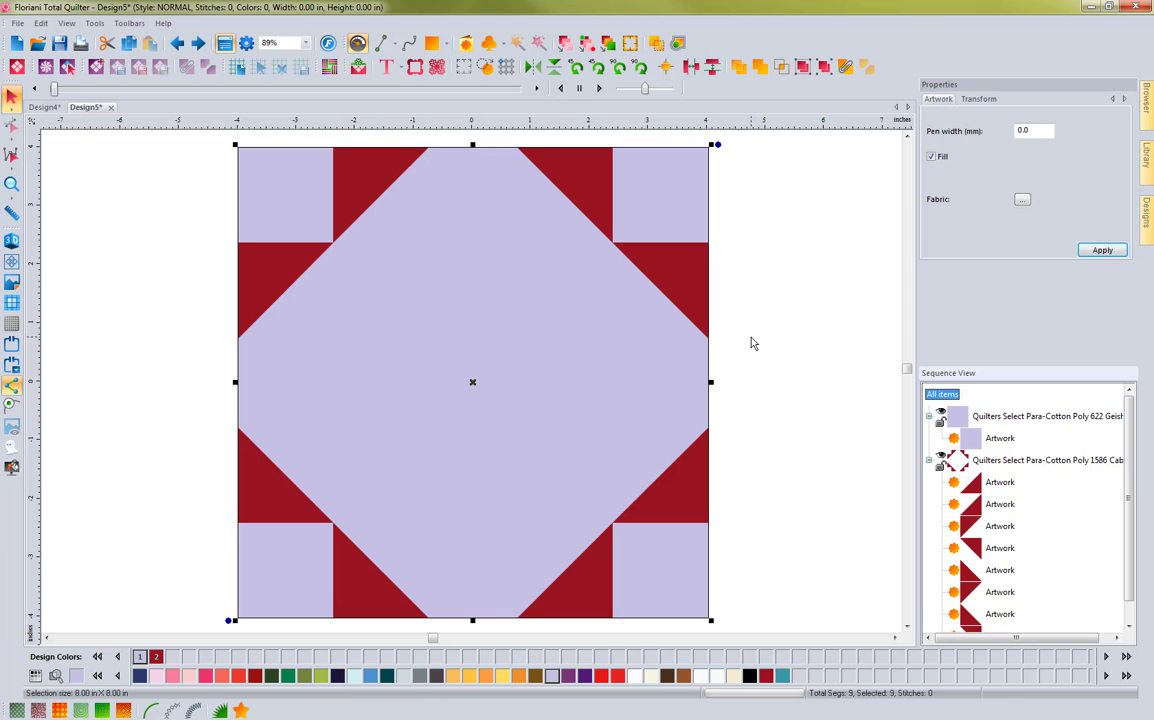
Trace the block's upper-left corner square as a lavender artwork outline about 1.62 by 1.62 in, snapping to its four corner anchors
left_click(381, 45)
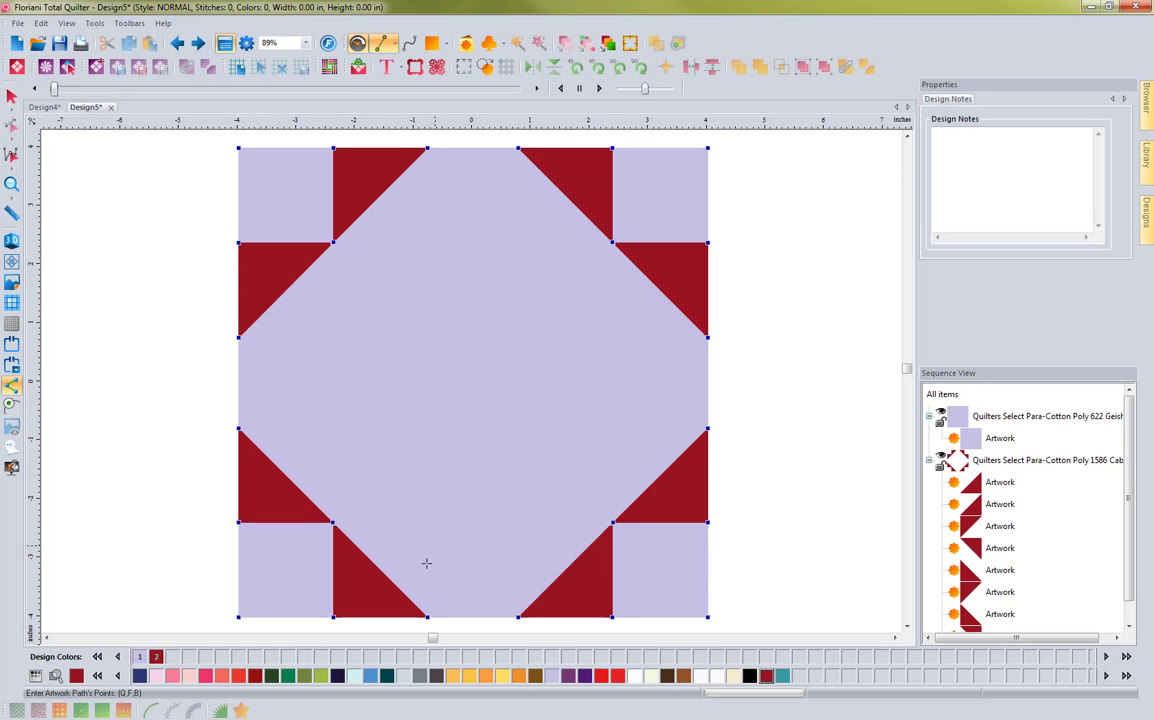
left_click(554, 679)
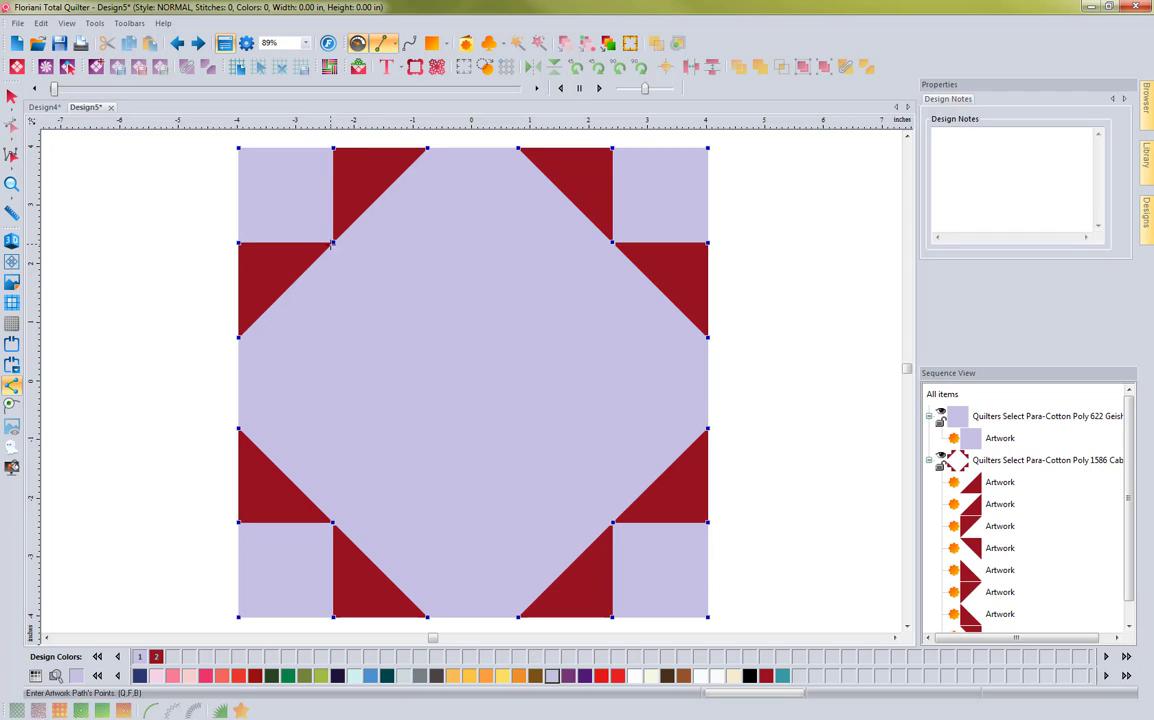
left_click(333, 243)
left_click(238, 243)
left_click(238, 149)
left_click(333, 148)
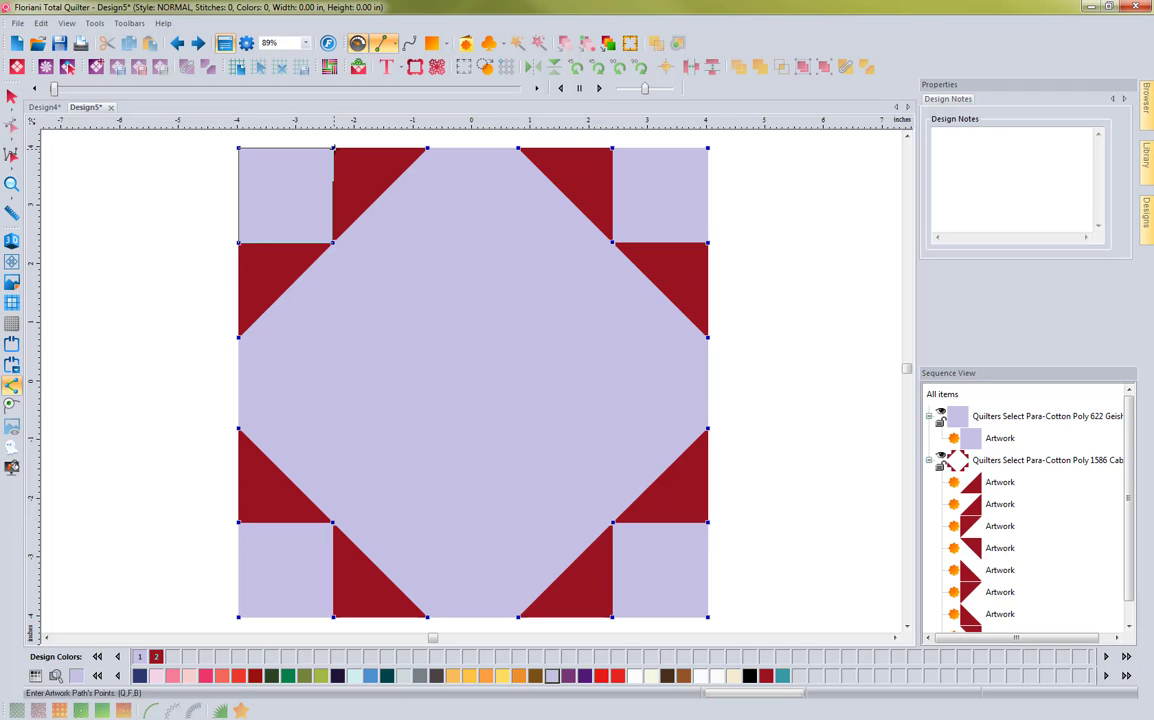
right_click(166, 256)
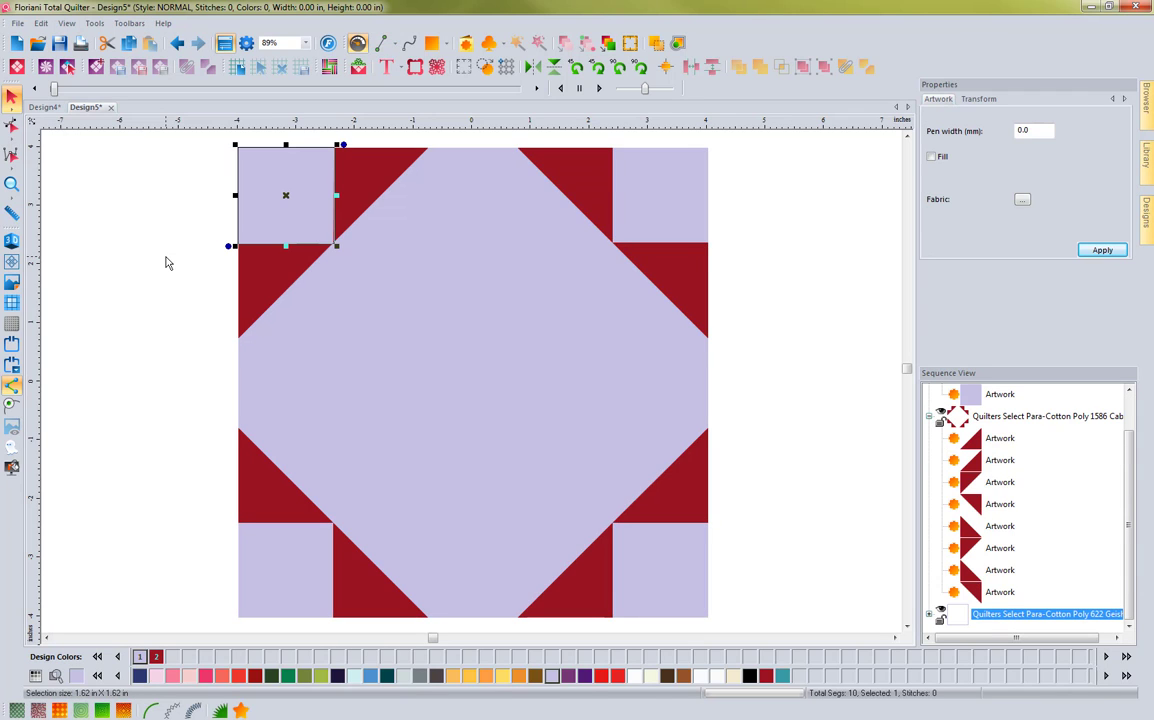
Trace the block's upper-right corner square as a separate lavender artwork outline along its four anchors
left_click(382, 44)
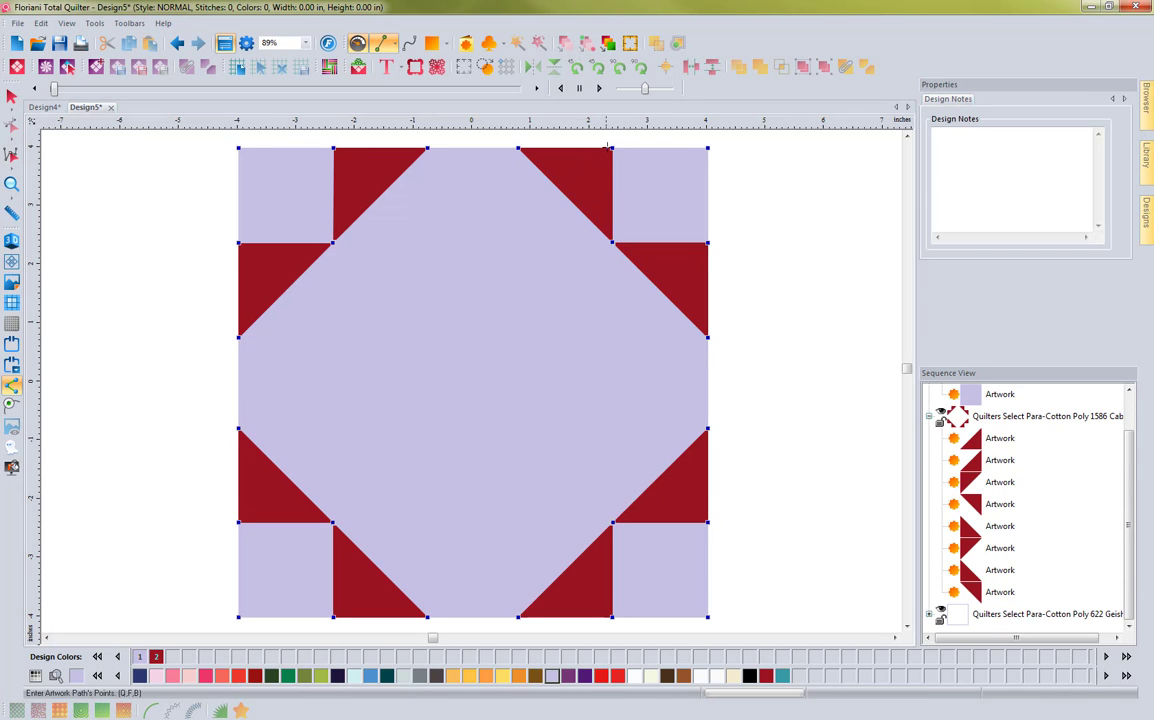
left_click(613, 241)
left_click(708, 242)
left_click(708, 148)
left_click(613, 148)
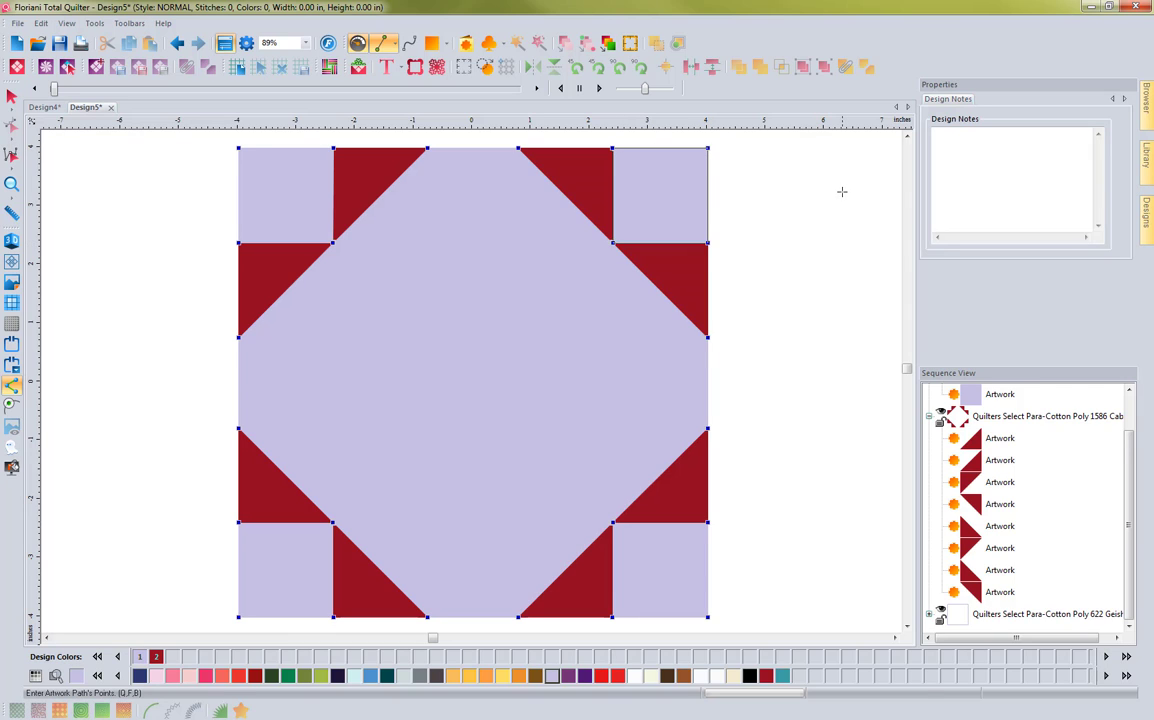
right_click(842, 190)
Trace the block's lower-right corner square as a lavender artwork outline about 1.62 by 1.62 in
left_click(386, 44)
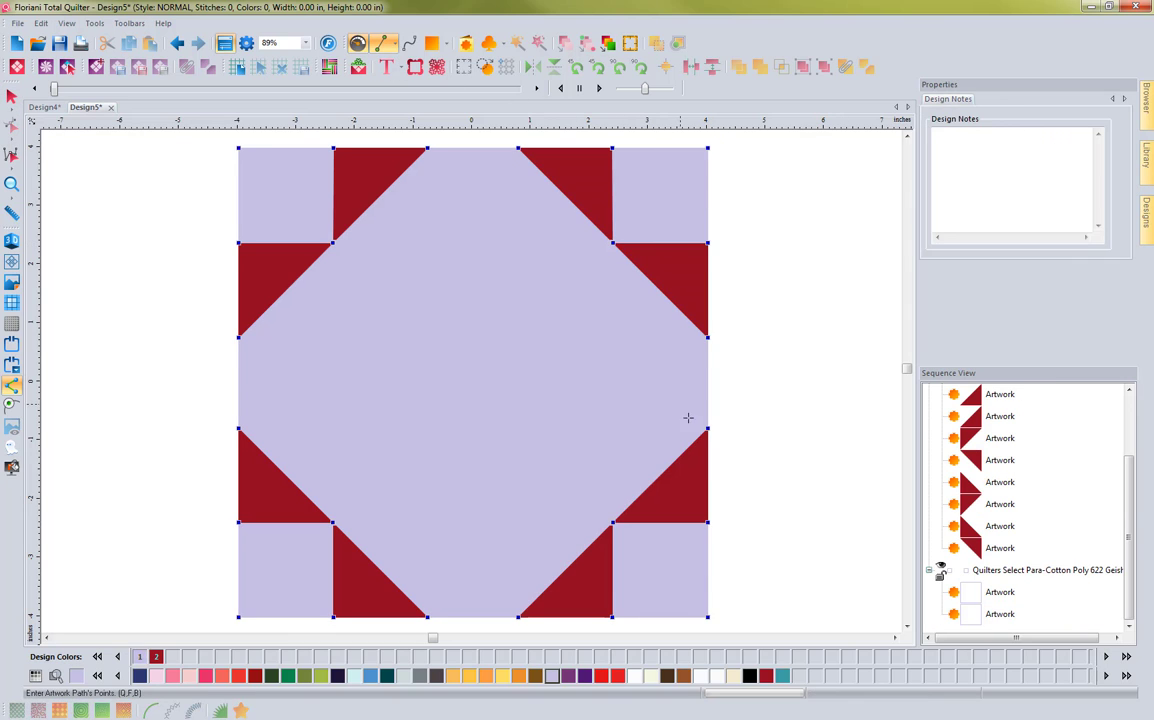
left_click(612, 523)
left_click(612, 617)
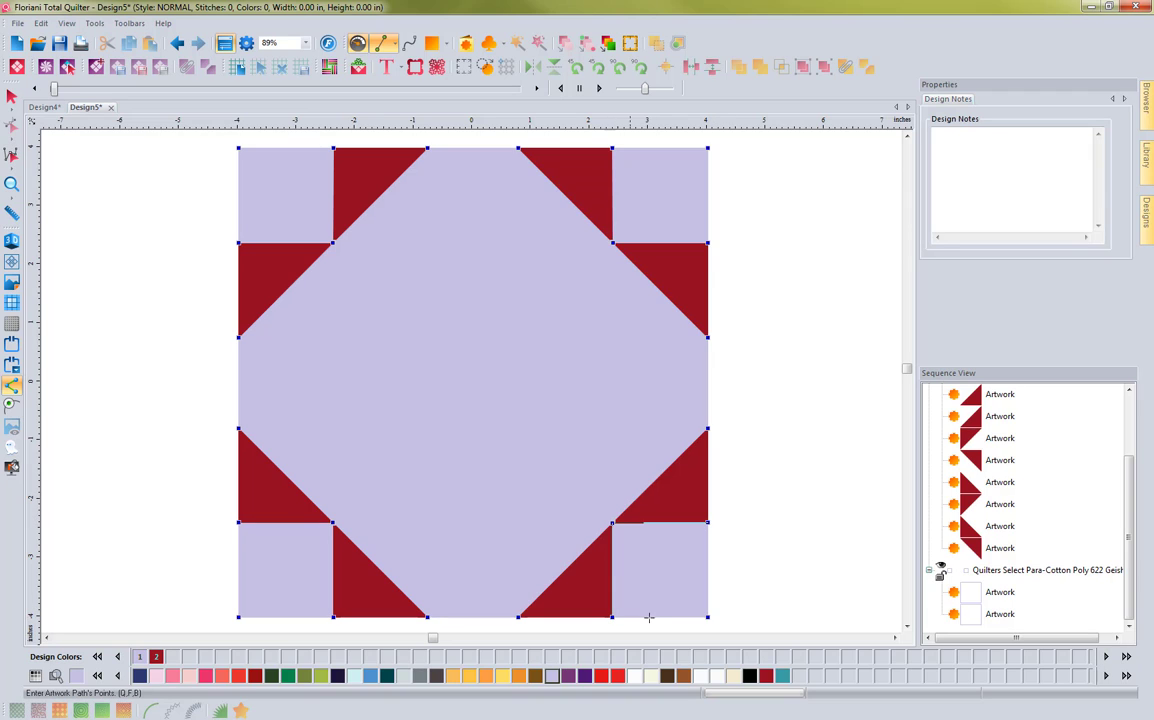
left_click(708, 617)
left_click(708, 522)
right_click(739, 509)
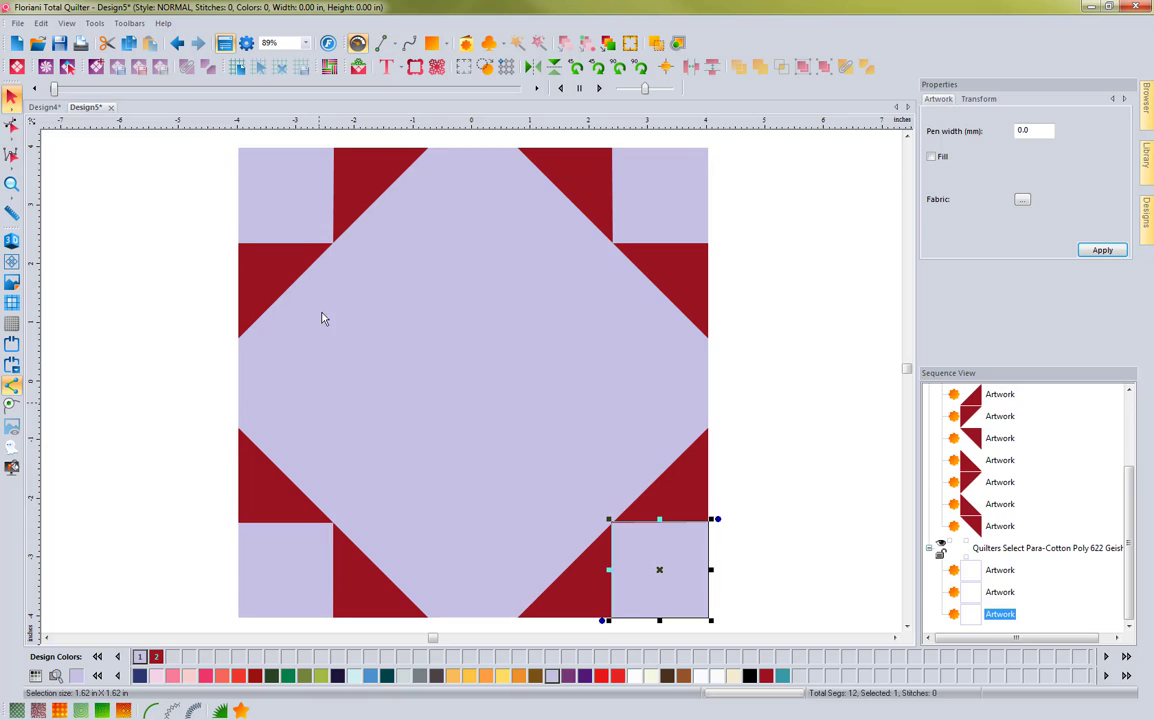
Trace the block's lower-left corner square as a separate lavender artwork outline on the existing anchors
left_click(382, 44)
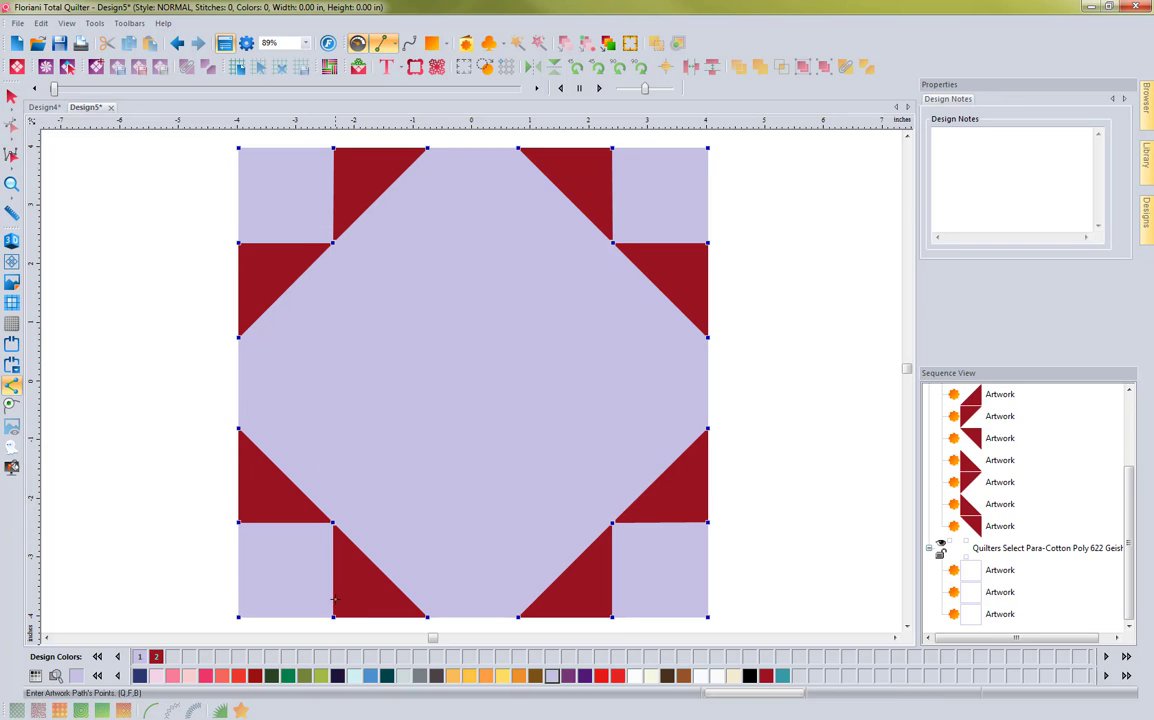
left_click(334, 522)
left_click(238, 522)
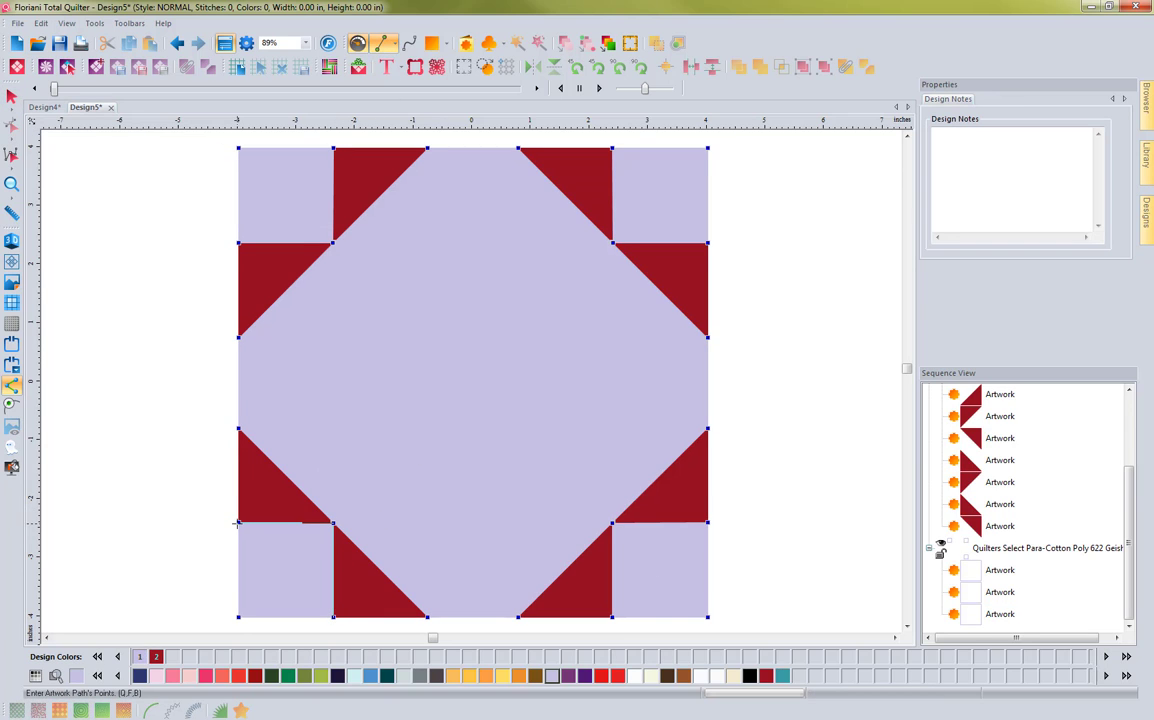
left_click(238, 617)
left_click(332, 617)
right_click(155, 528)
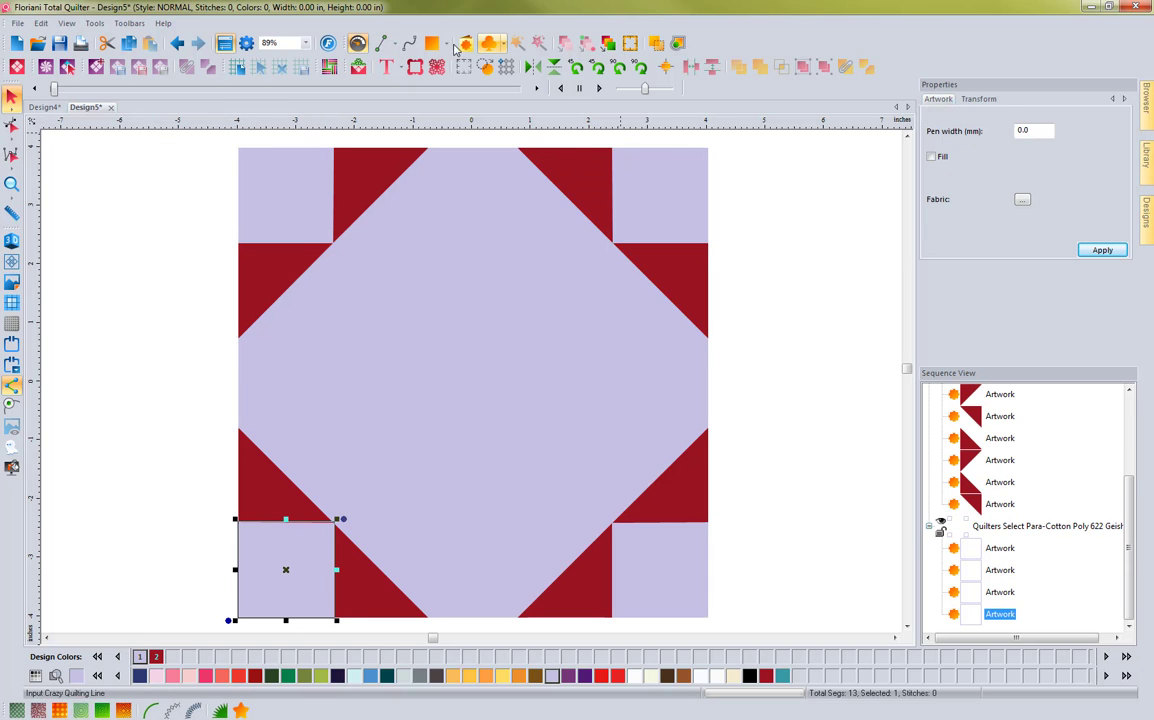
Trace the large central octagon between the red triangles as an 8.00 by 8.00 in lavender artwork outline
left_click(383, 43)
left_click(426, 148)
left_click(518, 148)
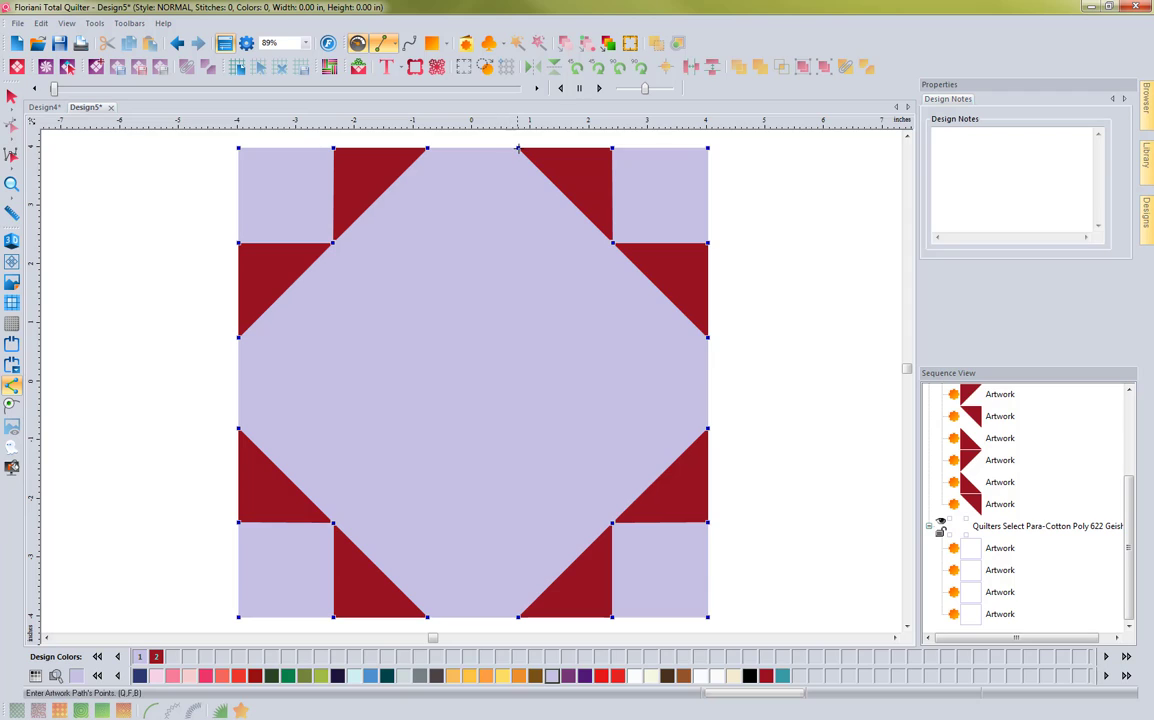
left_click(707, 338)
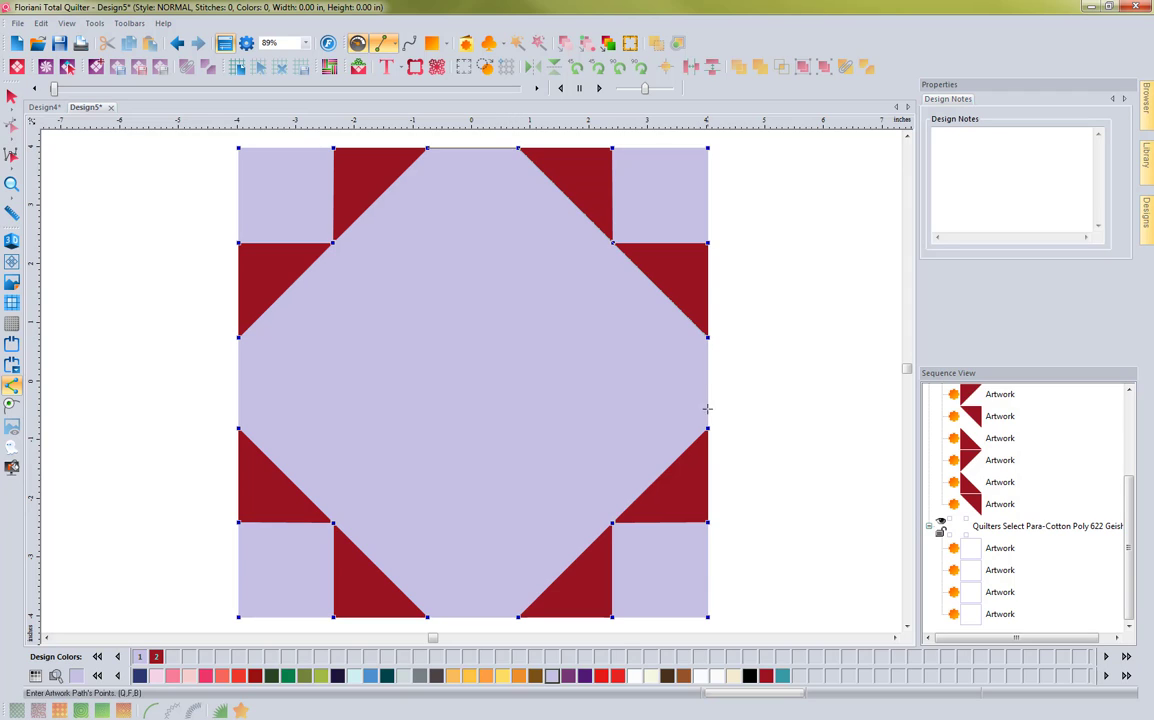
left_click(707, 428)
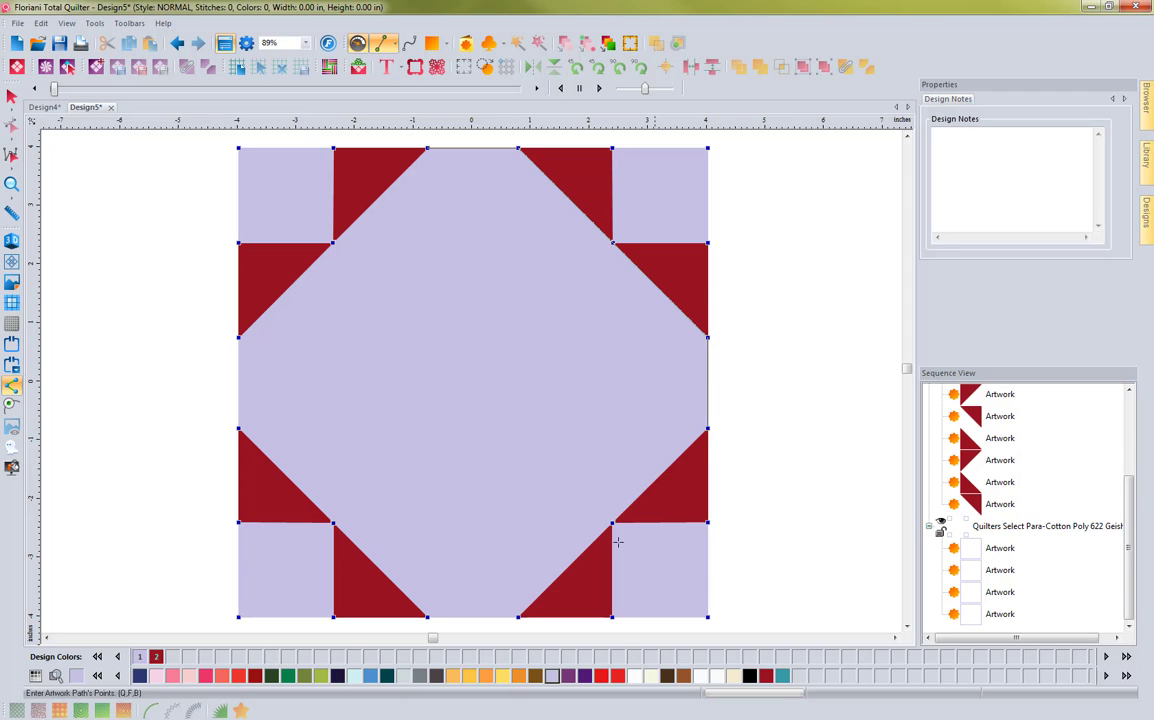
left_click(518, 616)
left_click(427, 616)
left_click(238, 428)
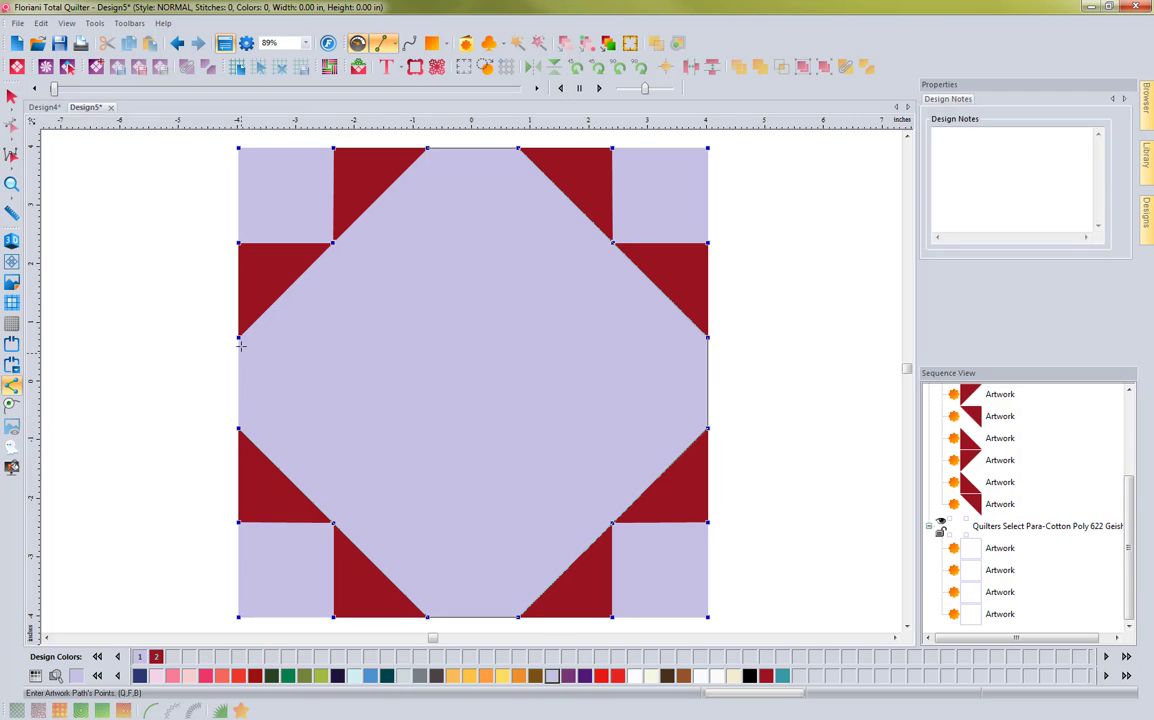
left_click(427, 148)
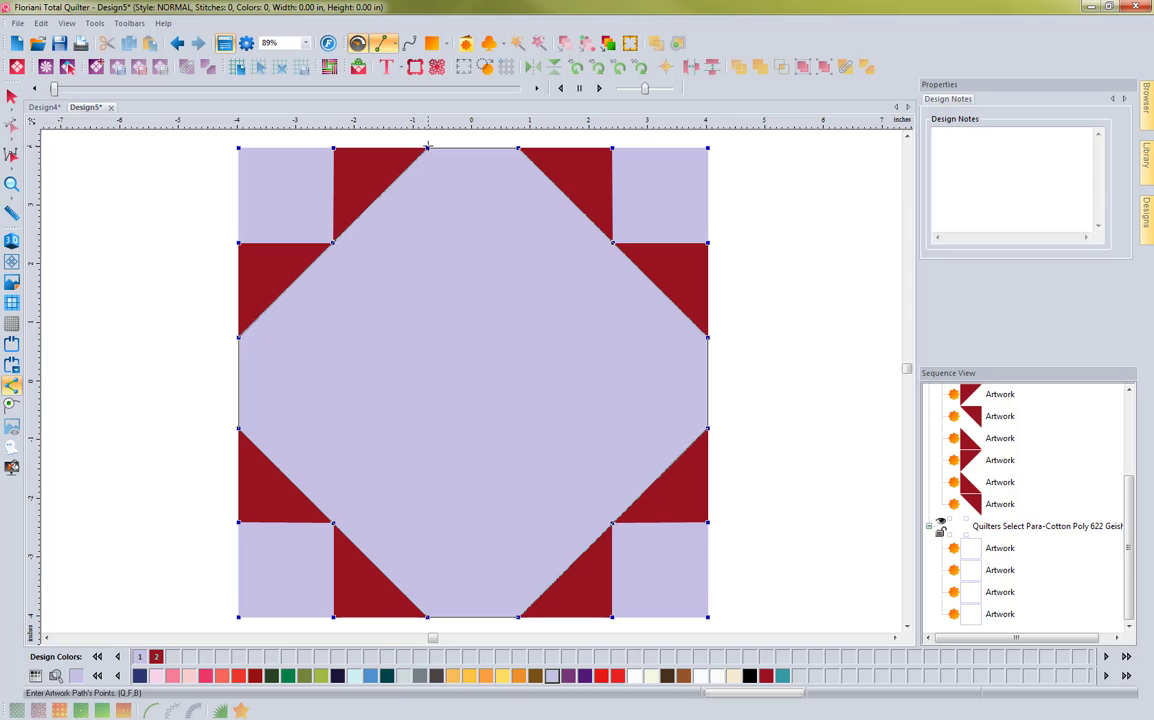
right_click(746, 230)
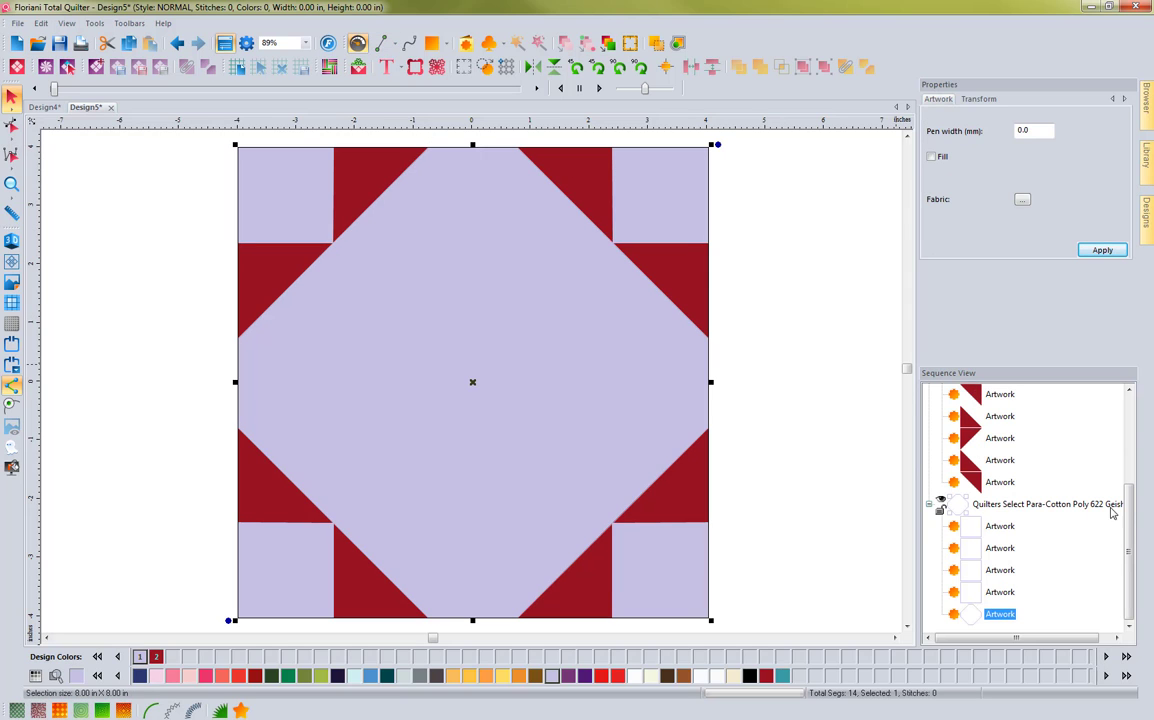
Delete the original full-size lavender background square behind the red triangles and clear the selection
scroll(1067, 410, "up", 5)
left_click(975, 416)
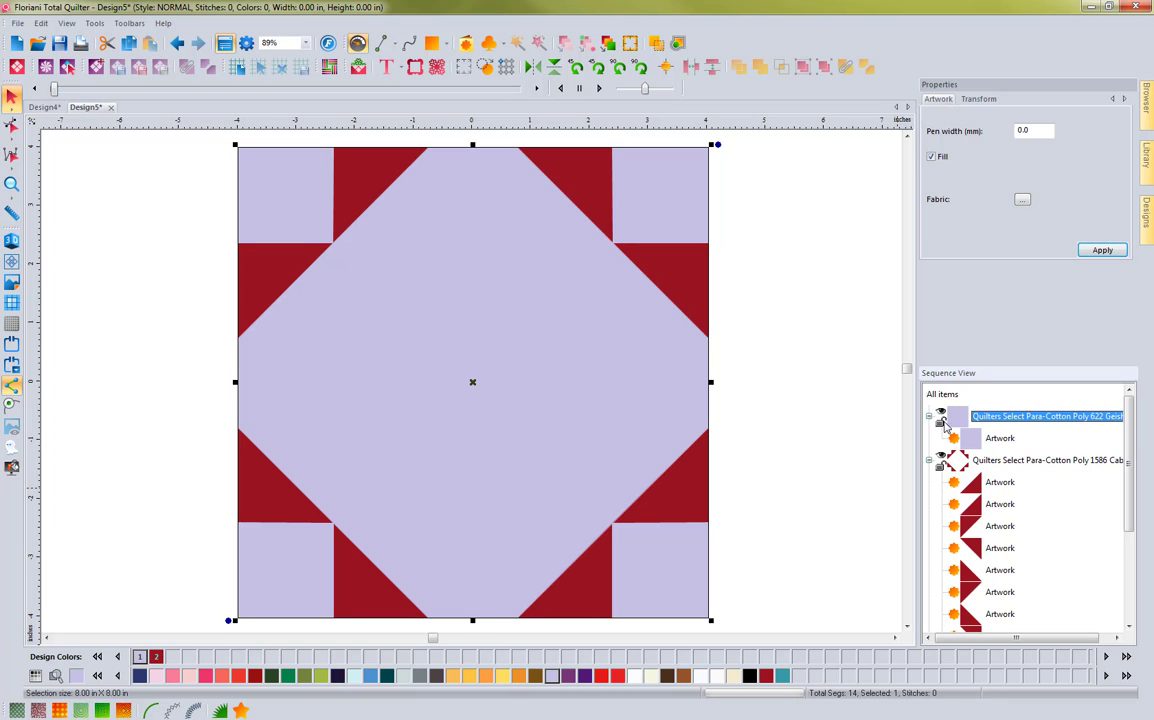
left_click(995, 440)
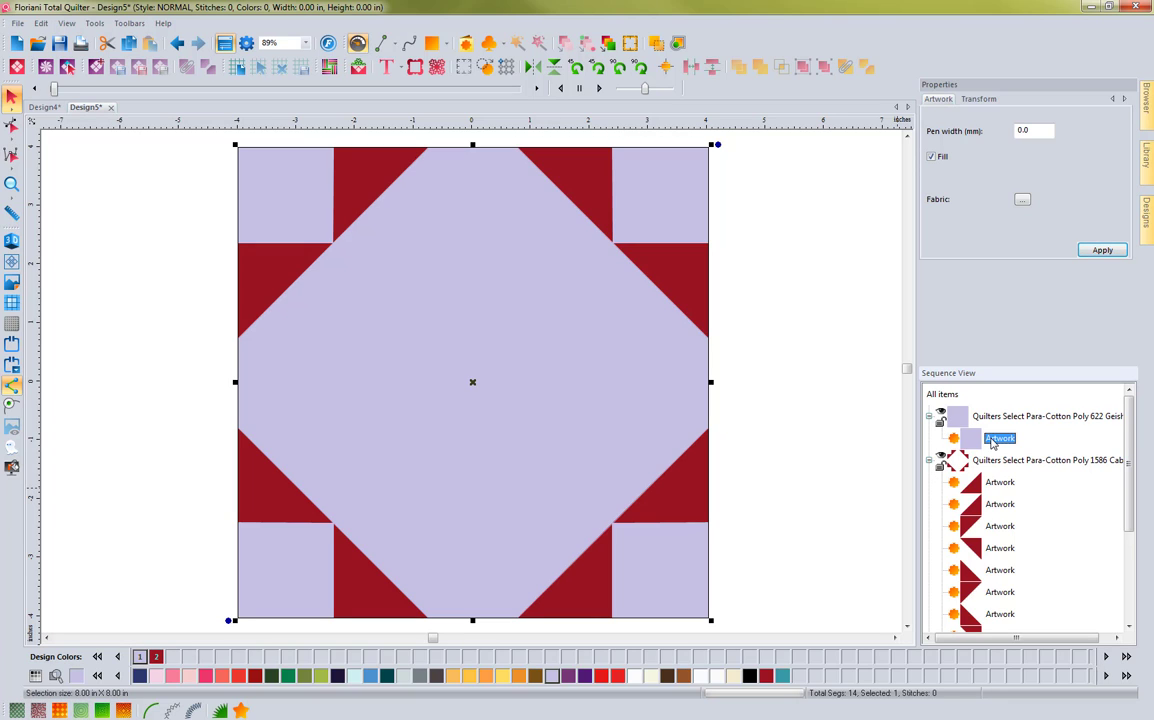
key("Delete")
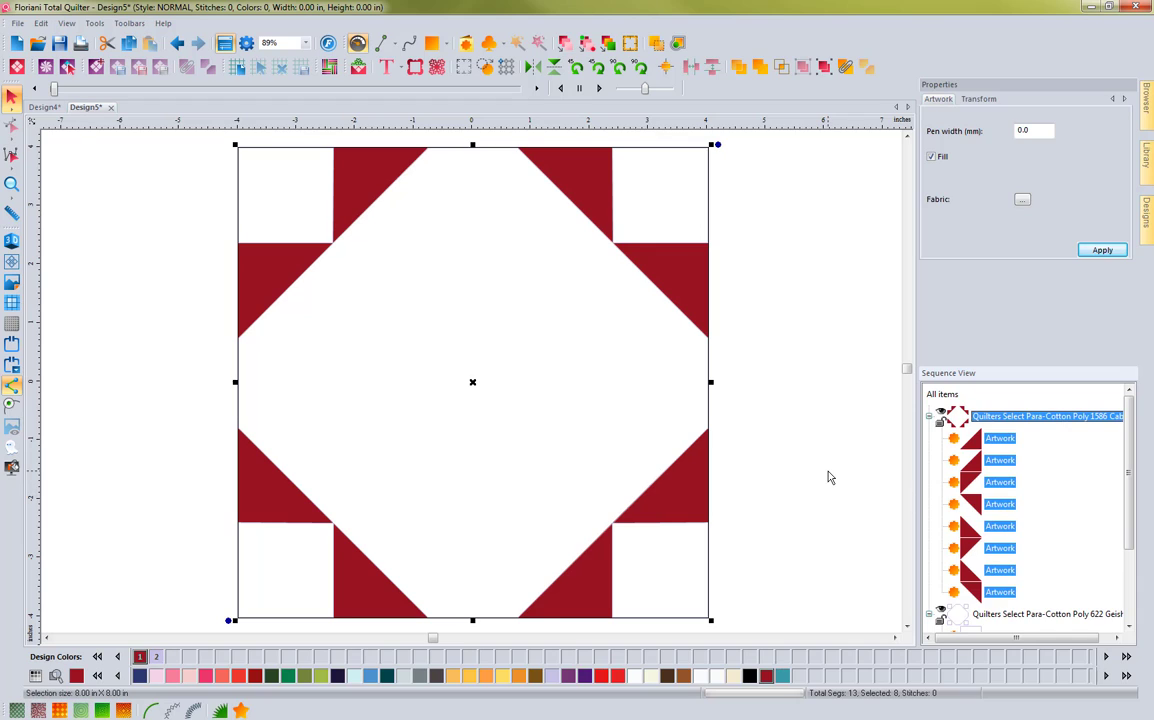
left_click(746, 425)
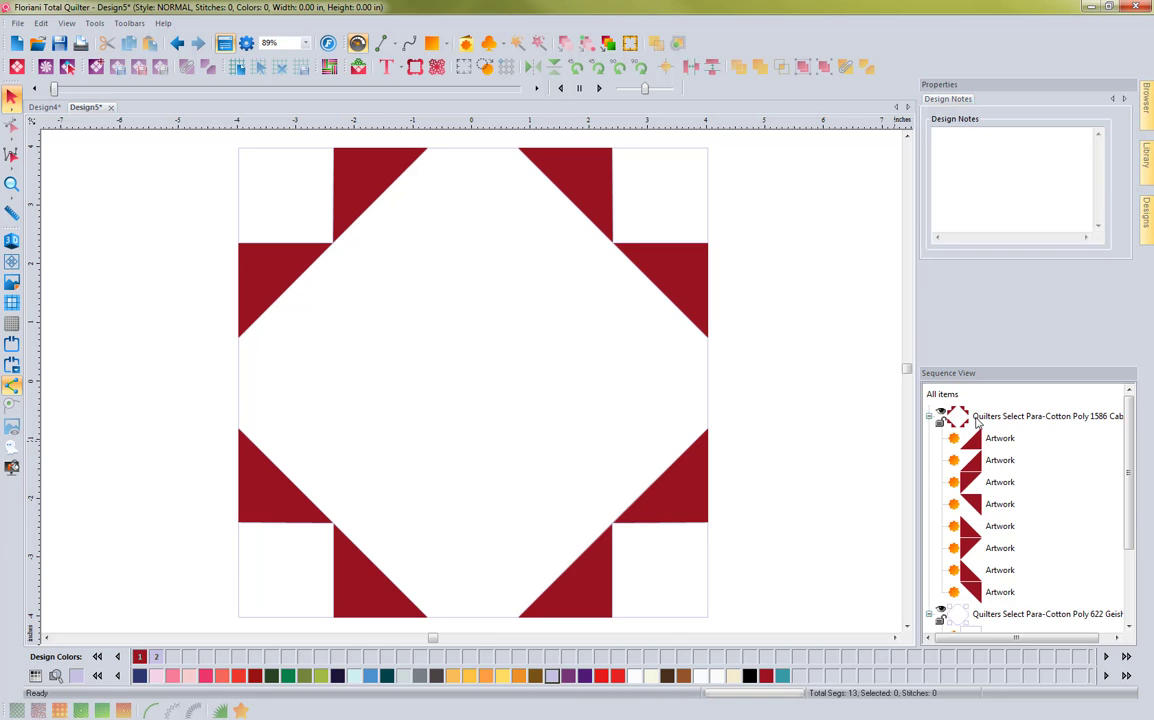
Check the traced corner squares and central octagon one by one, apply Fill to the whole lavender group and deselect it
left_click(1000, 613)
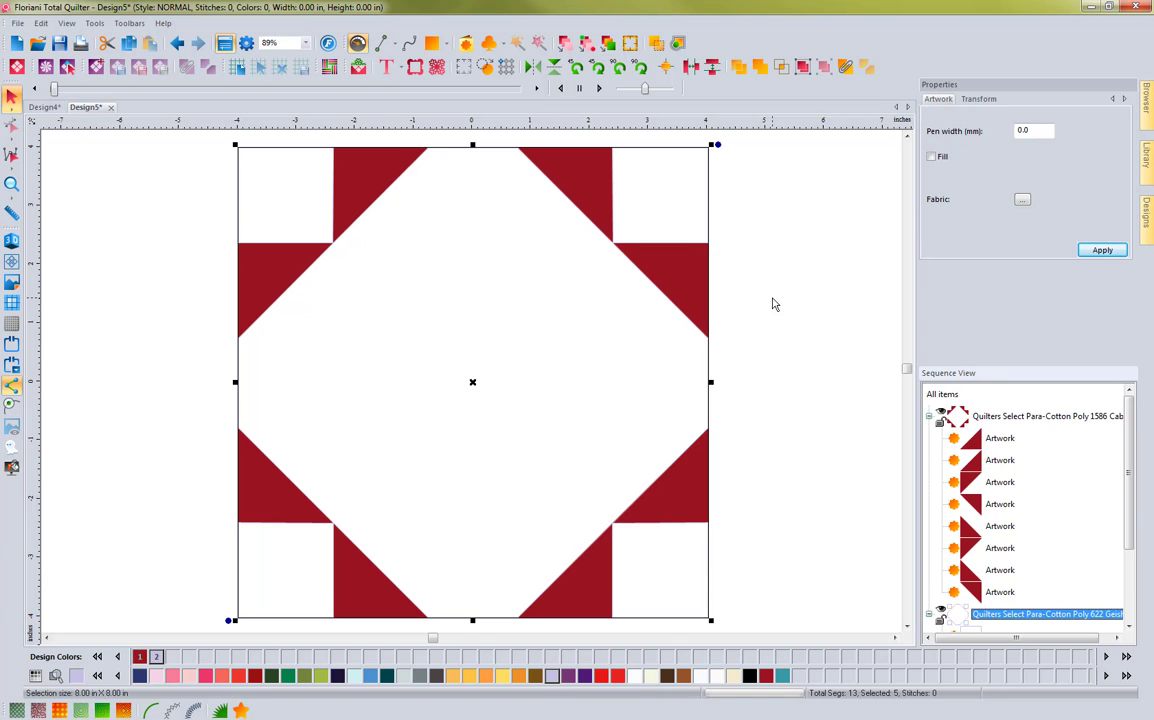
scroll(1000, 480, "down", 3)
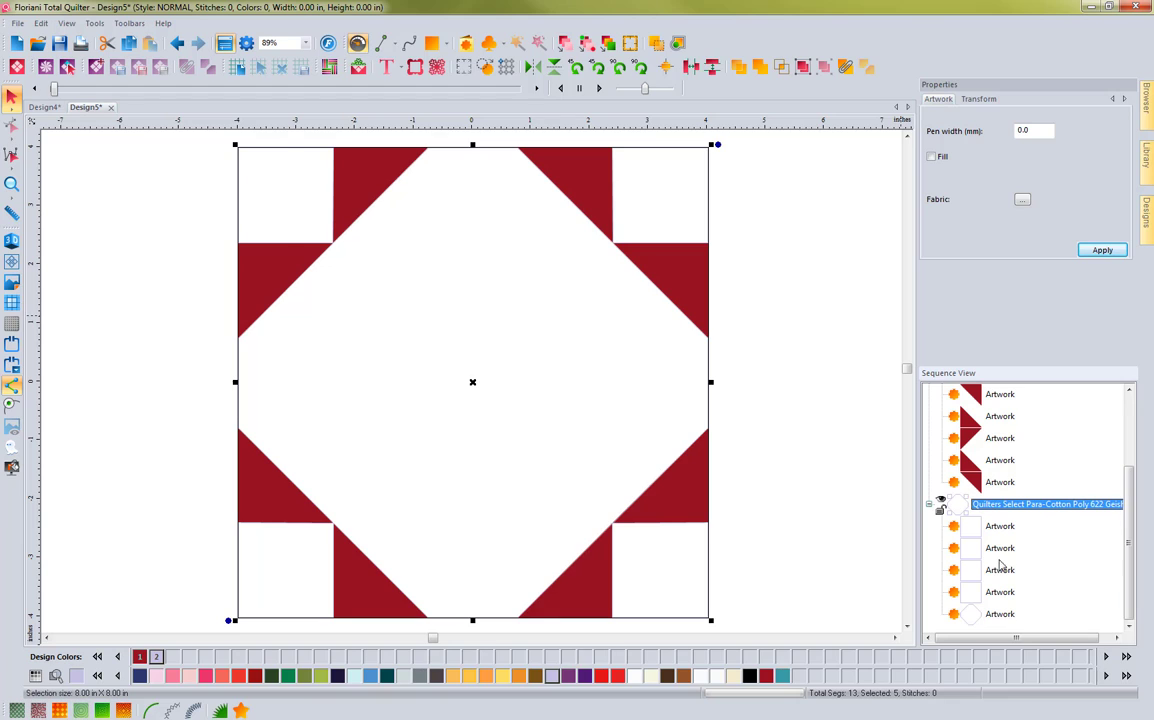
left_click(1000, 526)
left_click(976, 549)
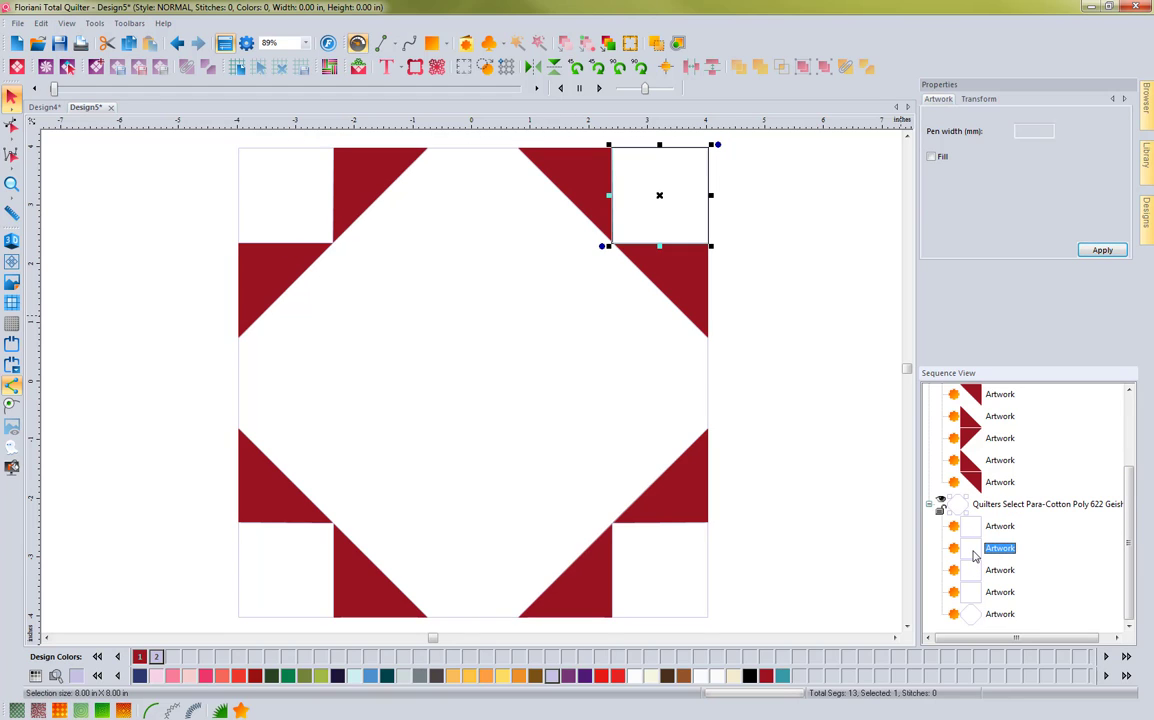
left_click(975, 572)
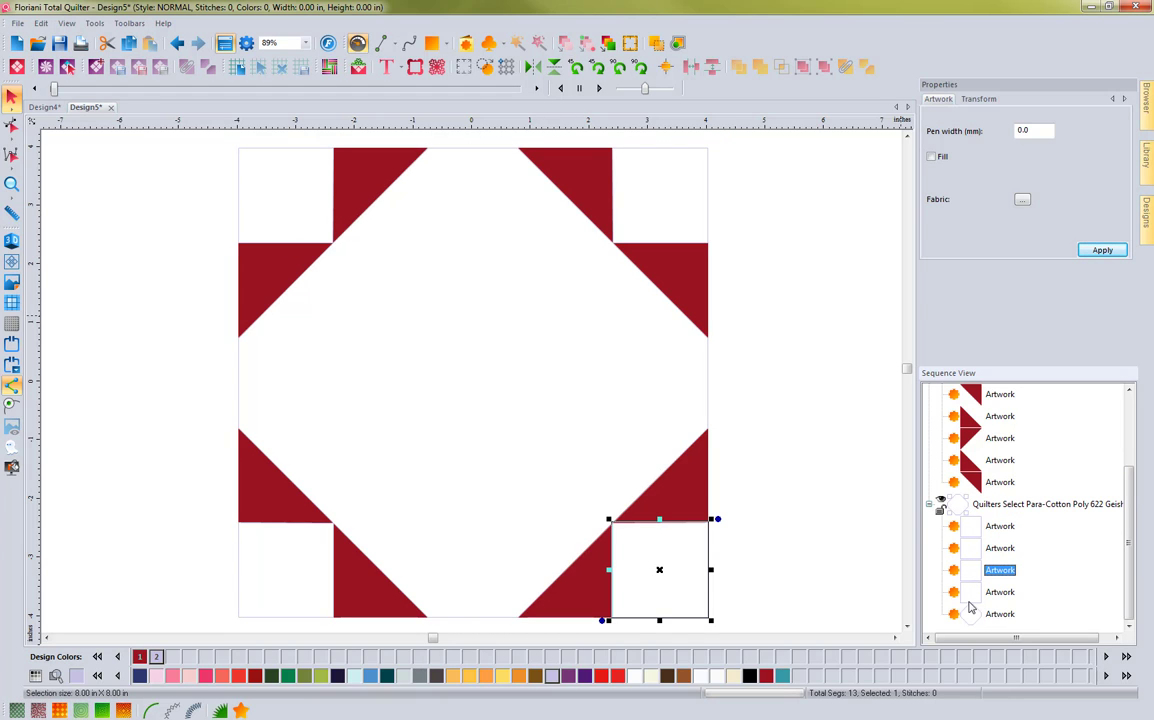
left_click(975, 592)
left_click(971, 614)
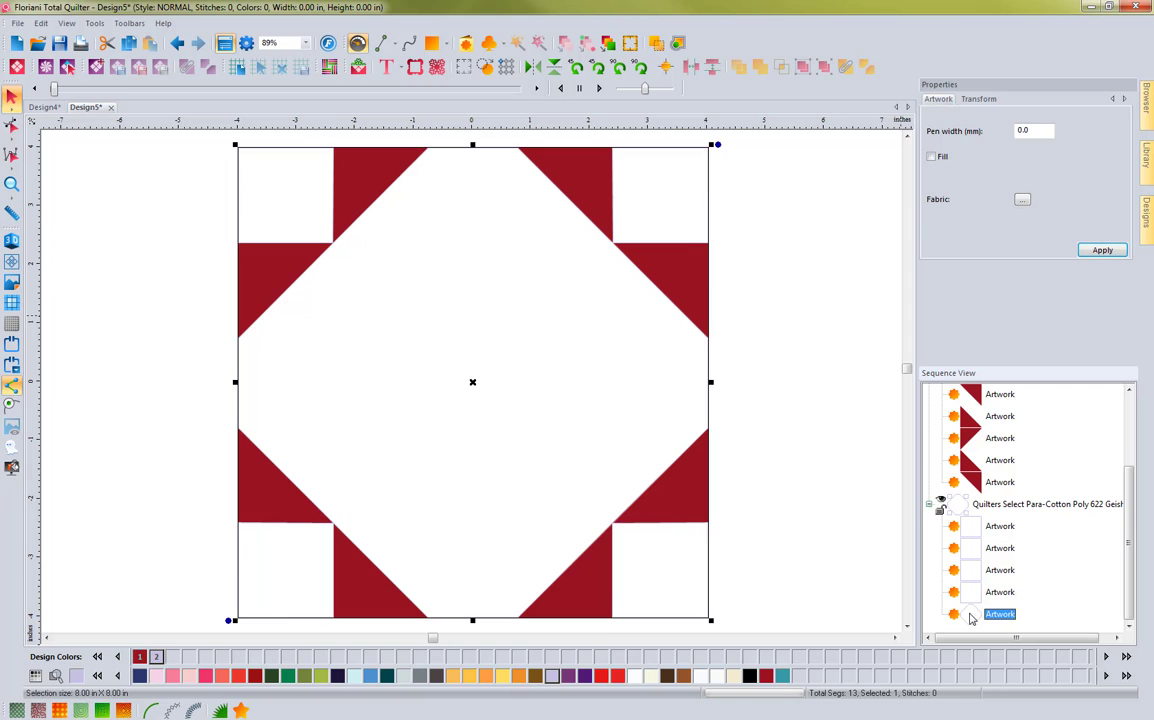
left_click(990, 504)
left_click(932, 158)
left_click(1102, 250)
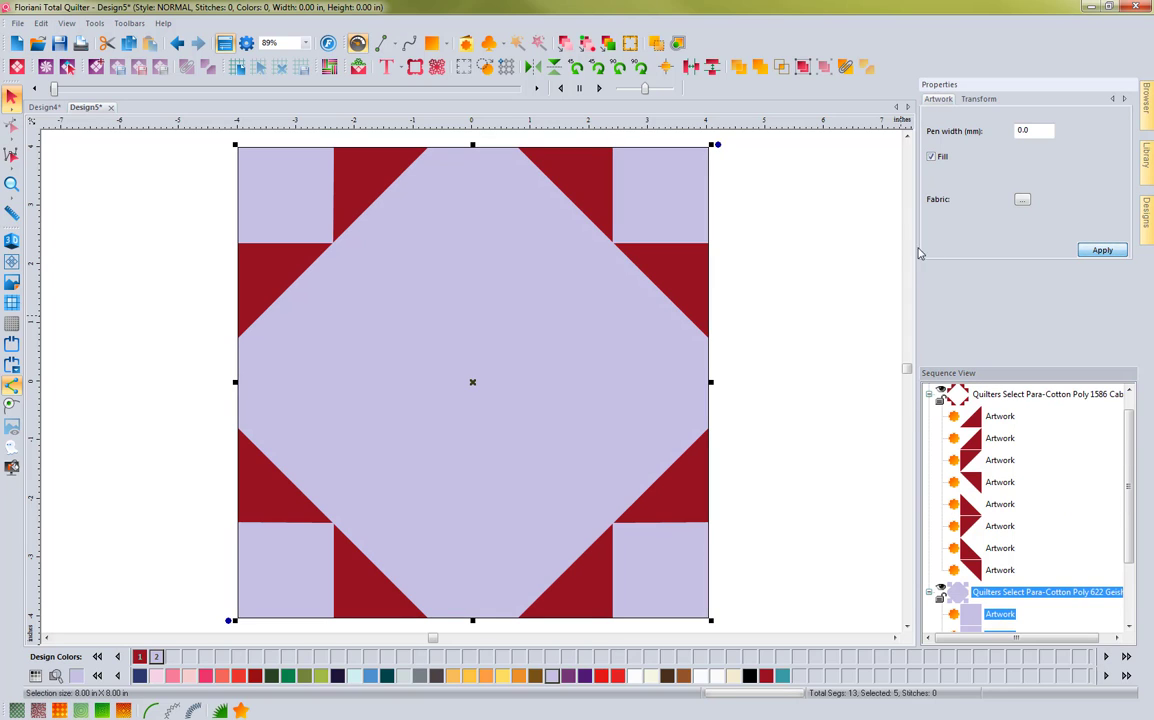
left_click(797, 262)
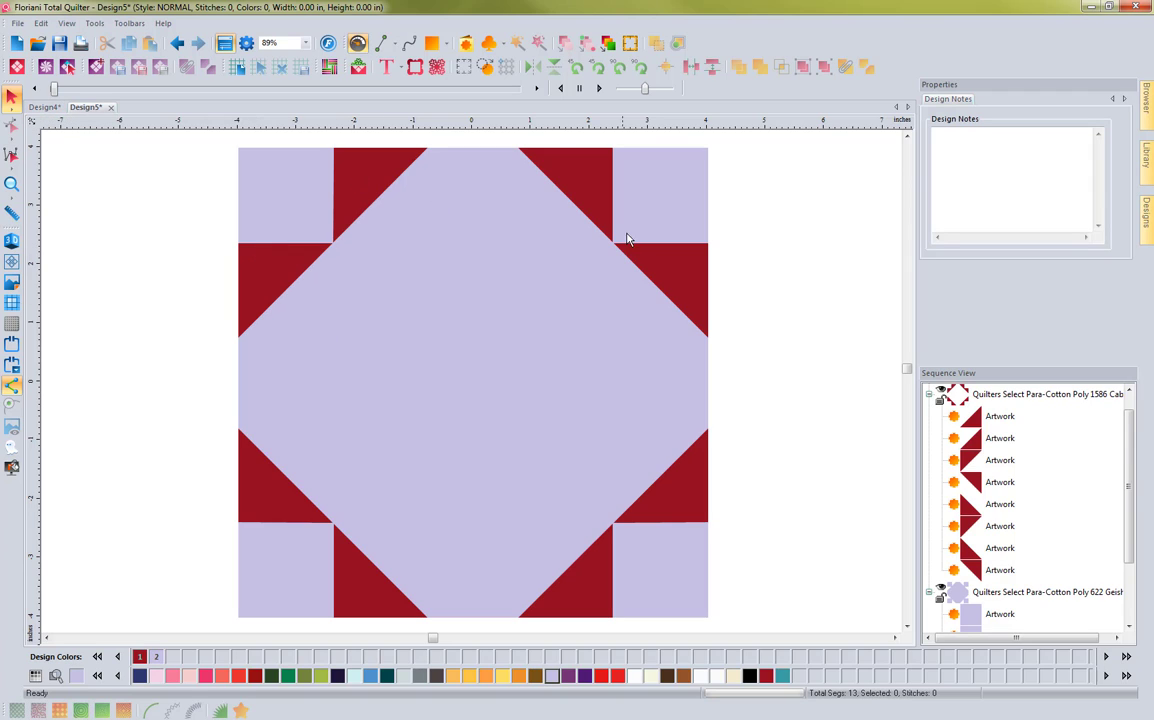
Review the ruler's Snap to anchors and Snap to guidelines options without changing them
right_click(220, 121)
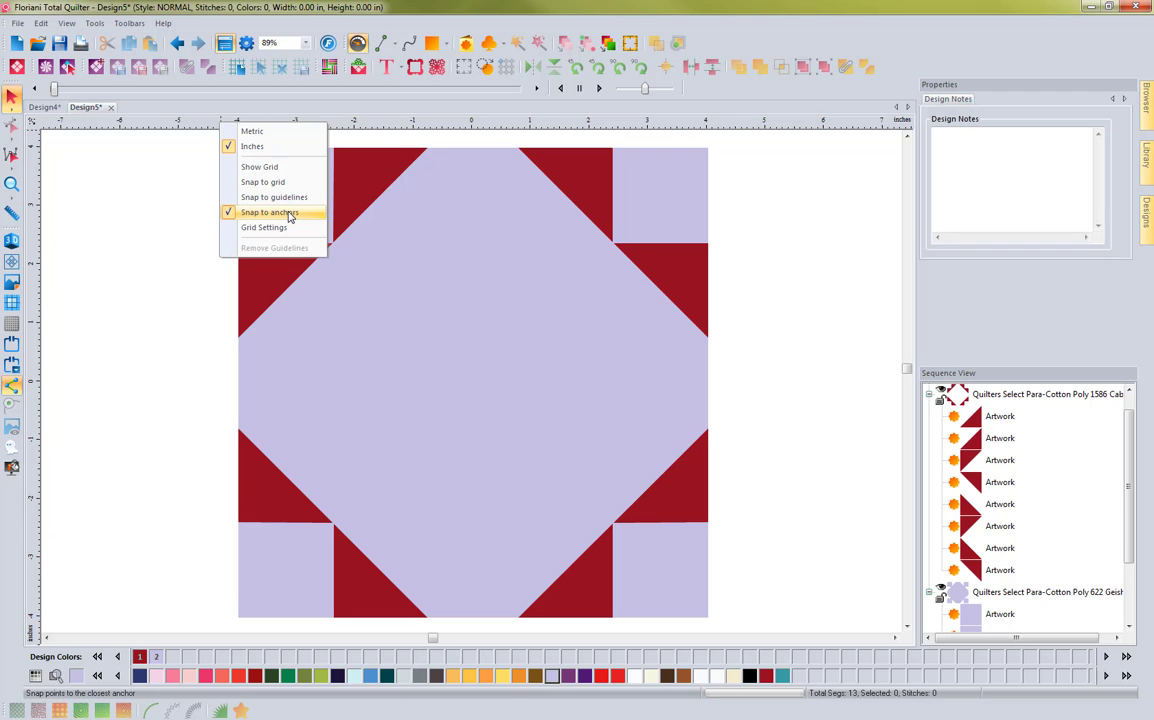
left_click(733, 350)
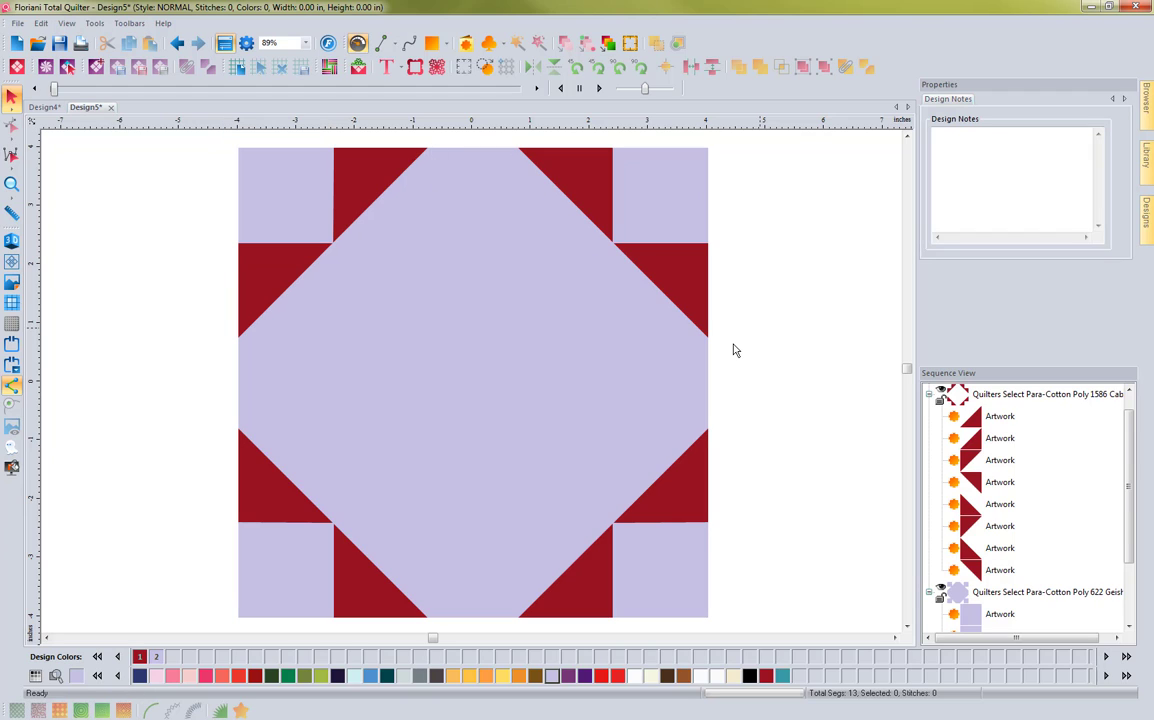
right_click(322, 121)
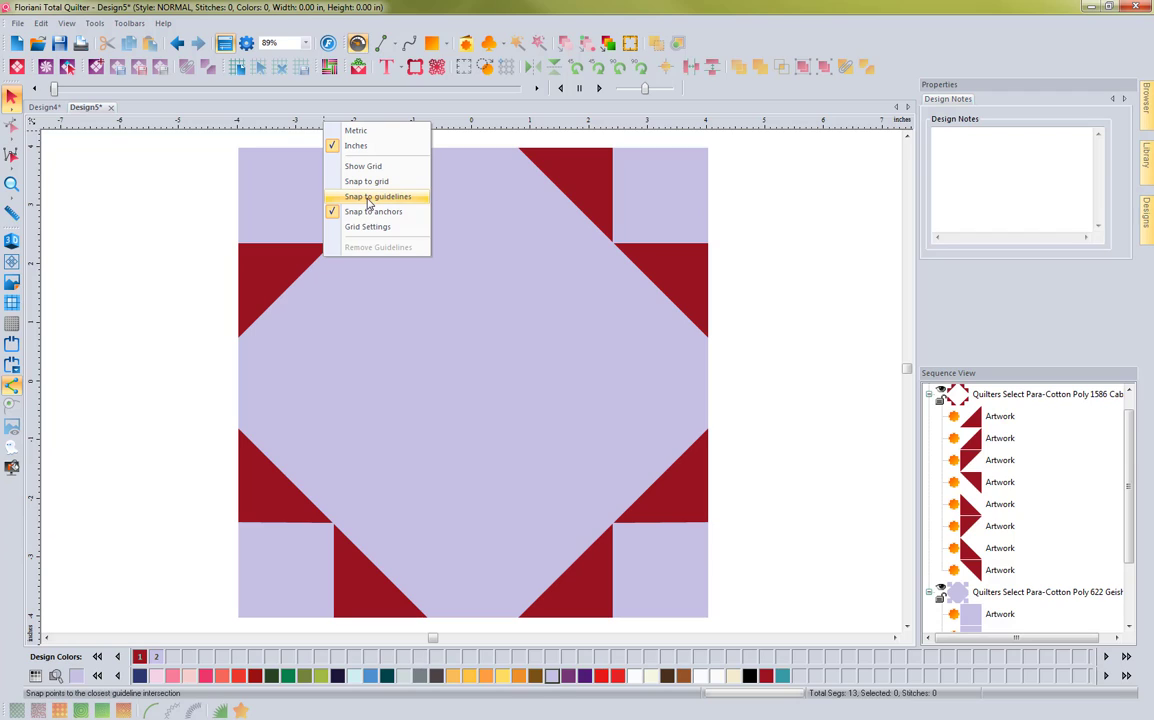
left_click(735, 304)
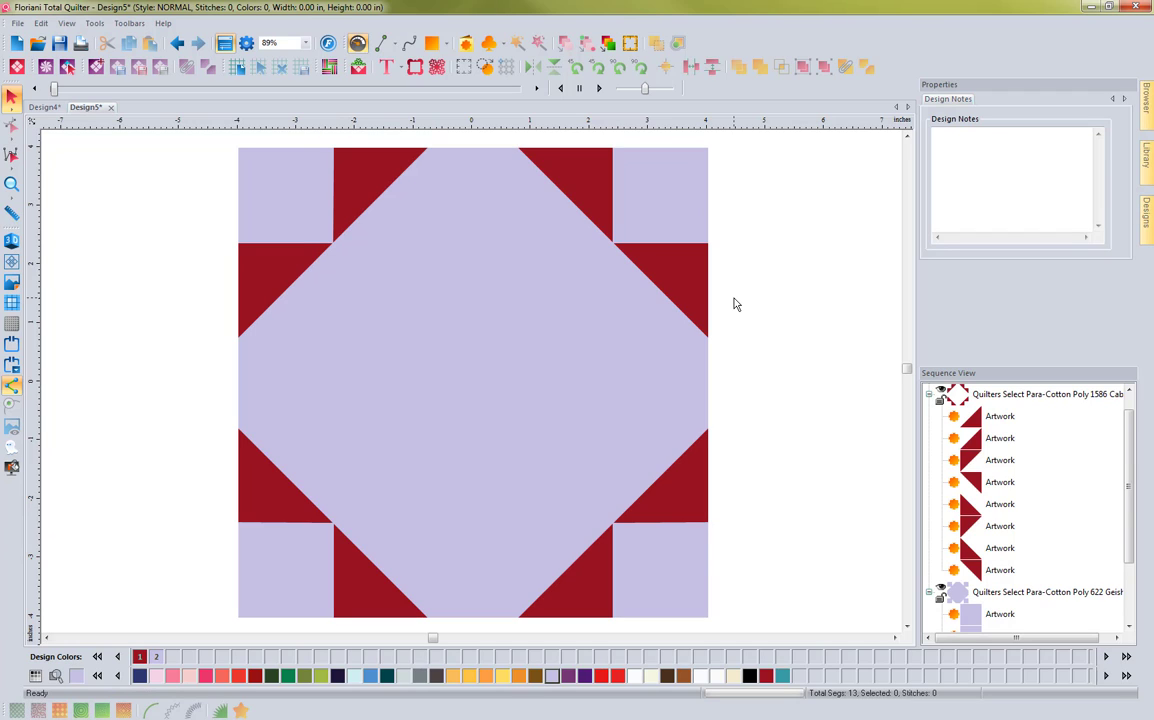